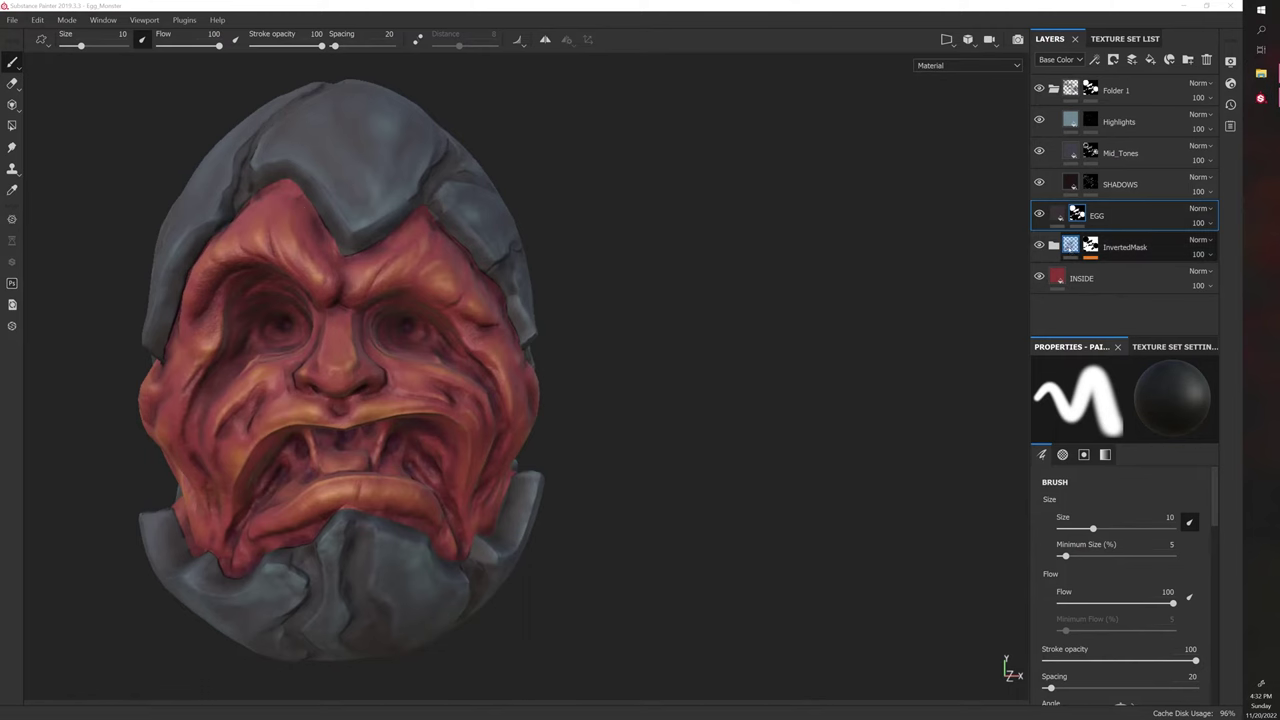
- Add an Emissive channel to the texture set's channel list
{"action": "left_click", "coordinate": [1142, 347]}
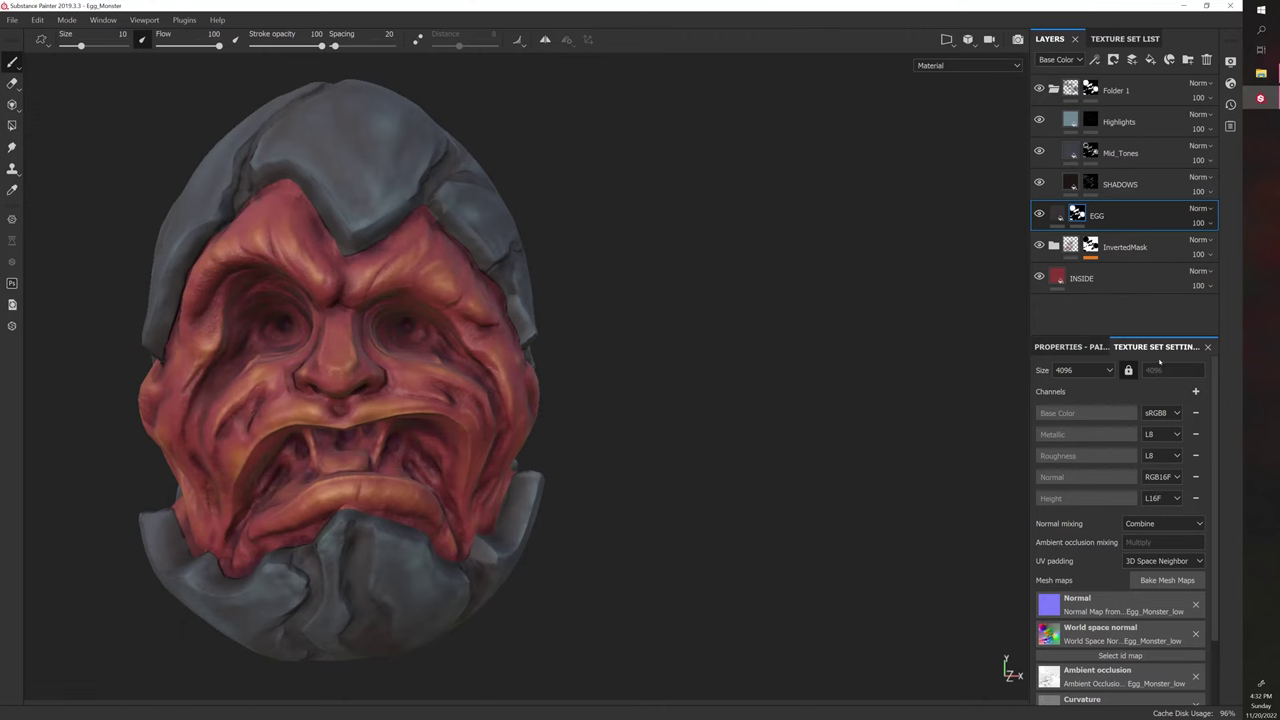
{"action": "left_click", "coordinate": [103, 20]}
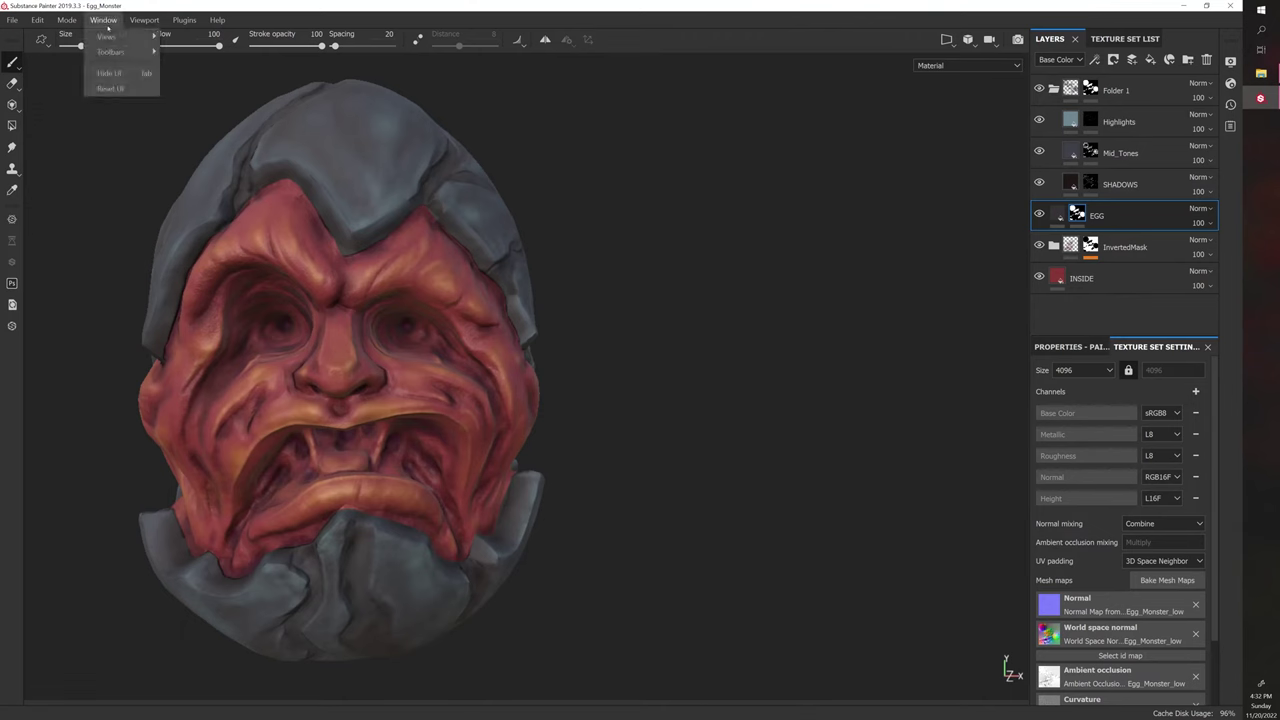
{"action": "mouse_move", "coordinate": [109, 38]}
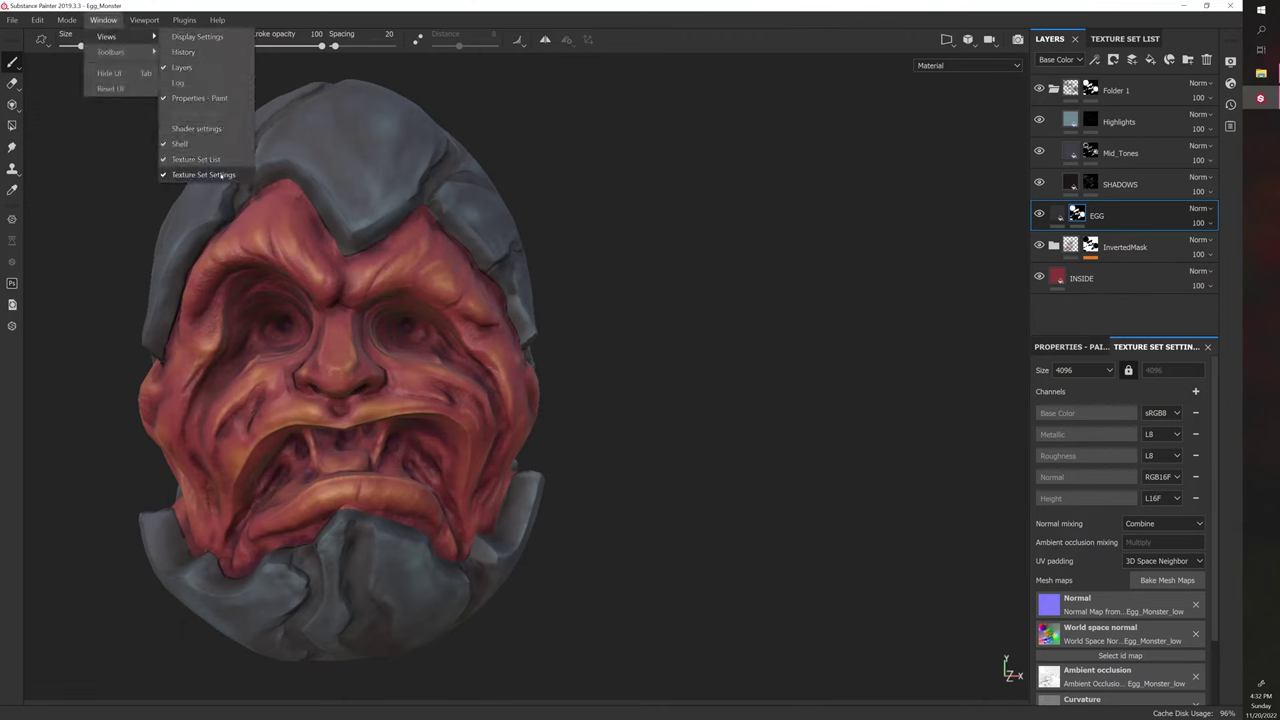
{"action": "left_click", "coordinate": [772, 338]}
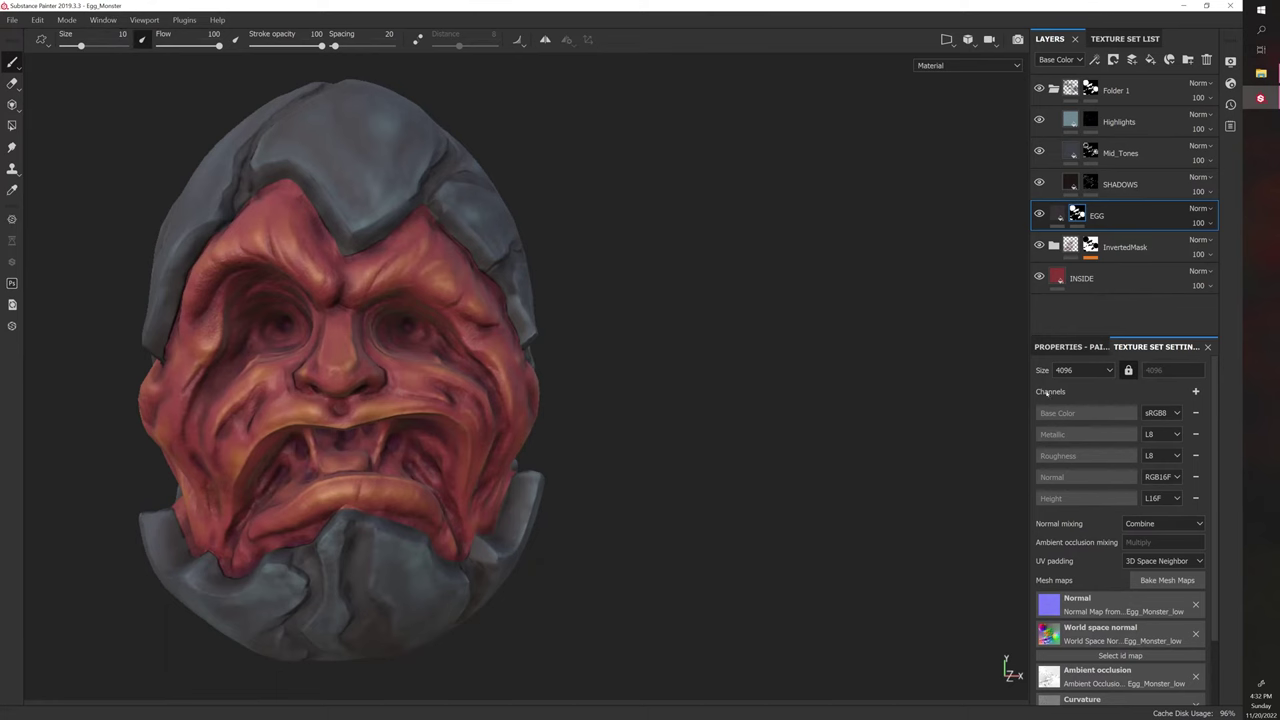
{"action": "left_click", "coordinate": [1196, 393]}
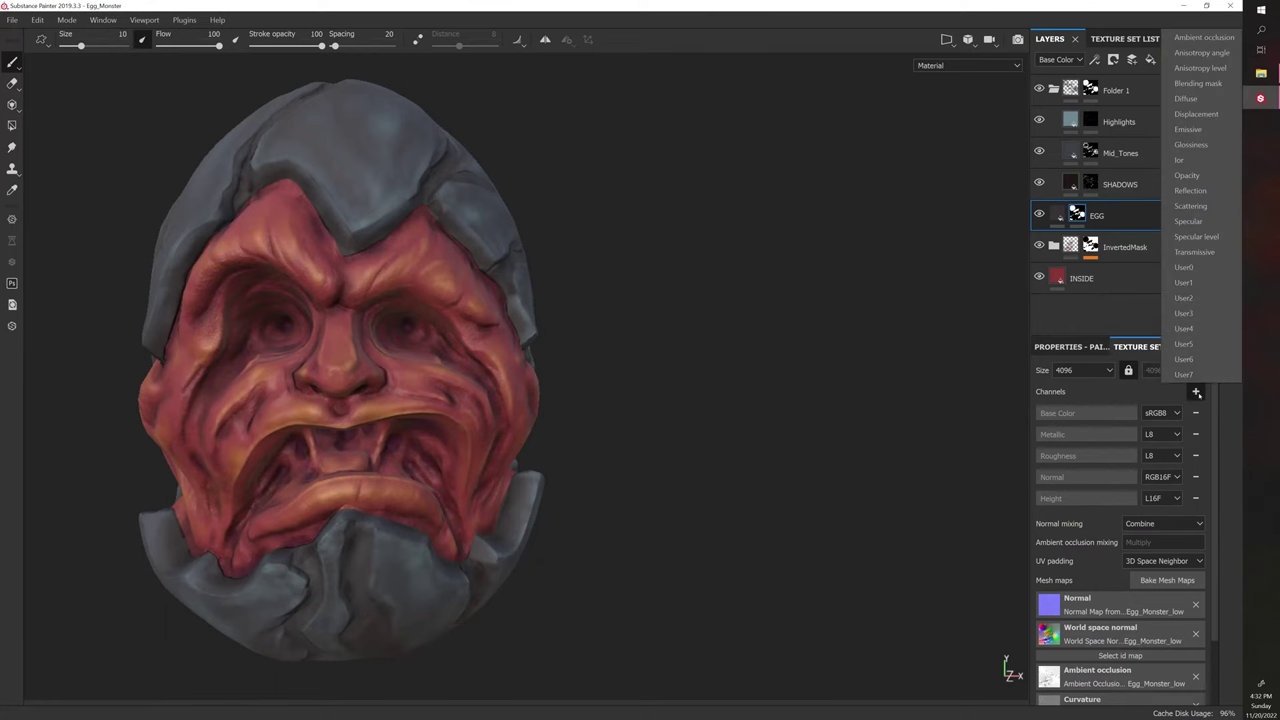
{"action": "left_click", "coordinate": [1189, 129]}
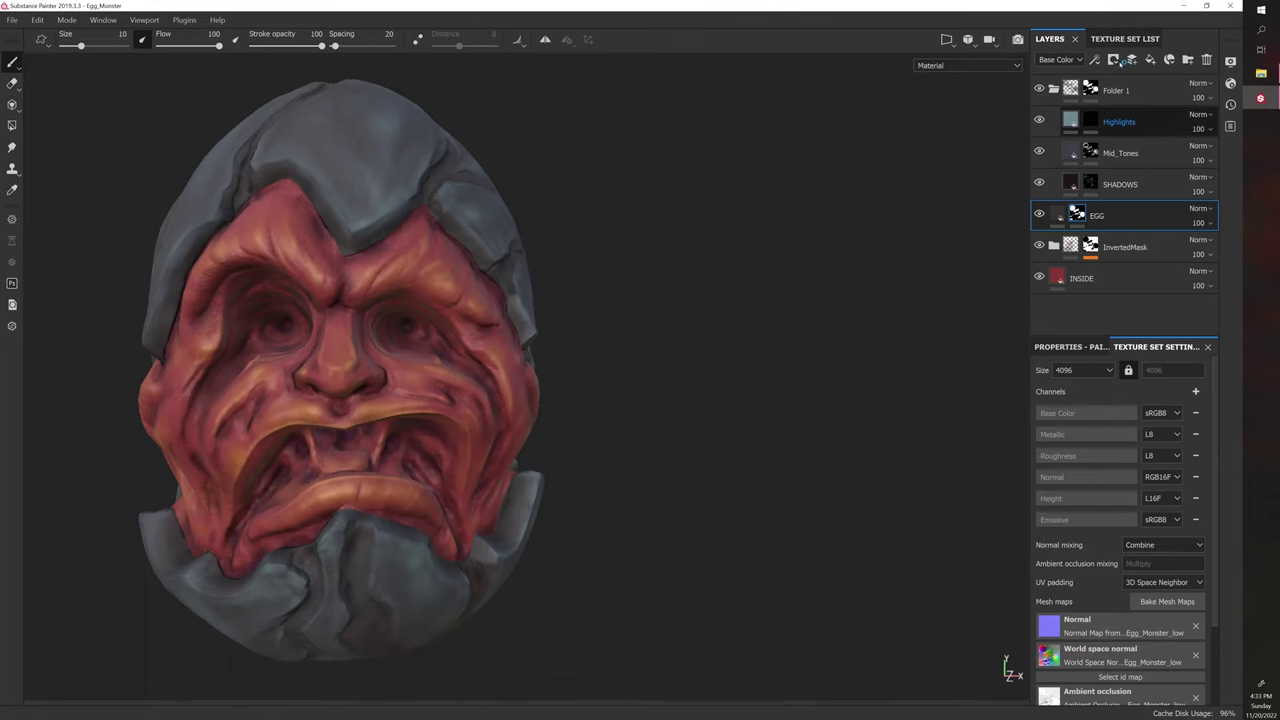
- Add a fill layer above Folder 1 and turn off its color, metal, rough, nrm and height channels, leaving only emissive
{"action": "left_click", "coordinate": [1156, 60]}
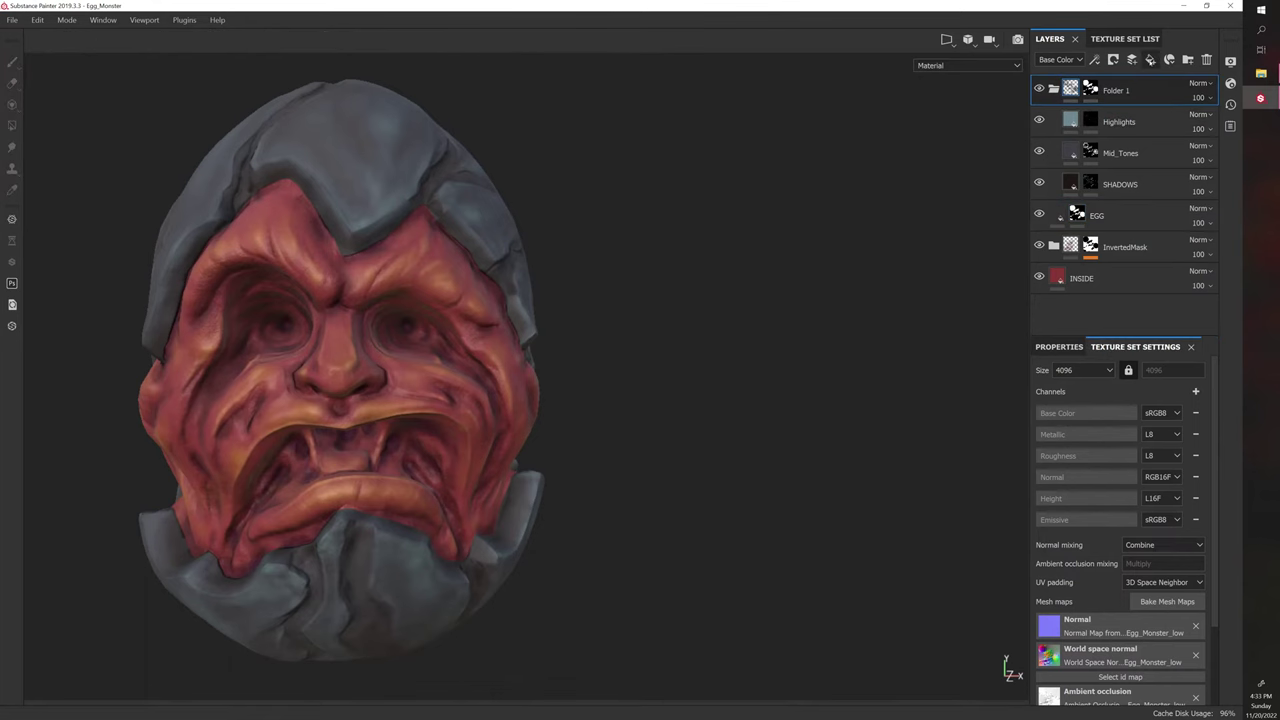
{"action": "left_click", "coordinate": [1150, 60]}
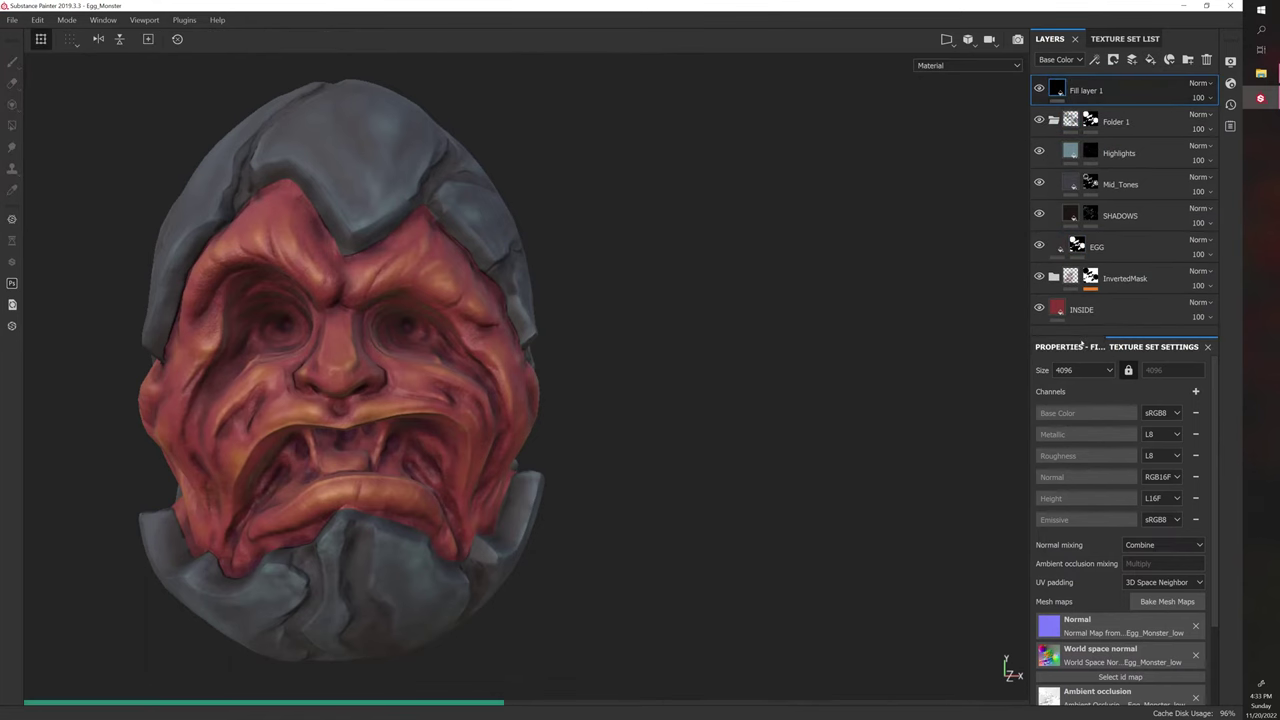
{"action": "left_click", "coordinate": [1055, 584]}
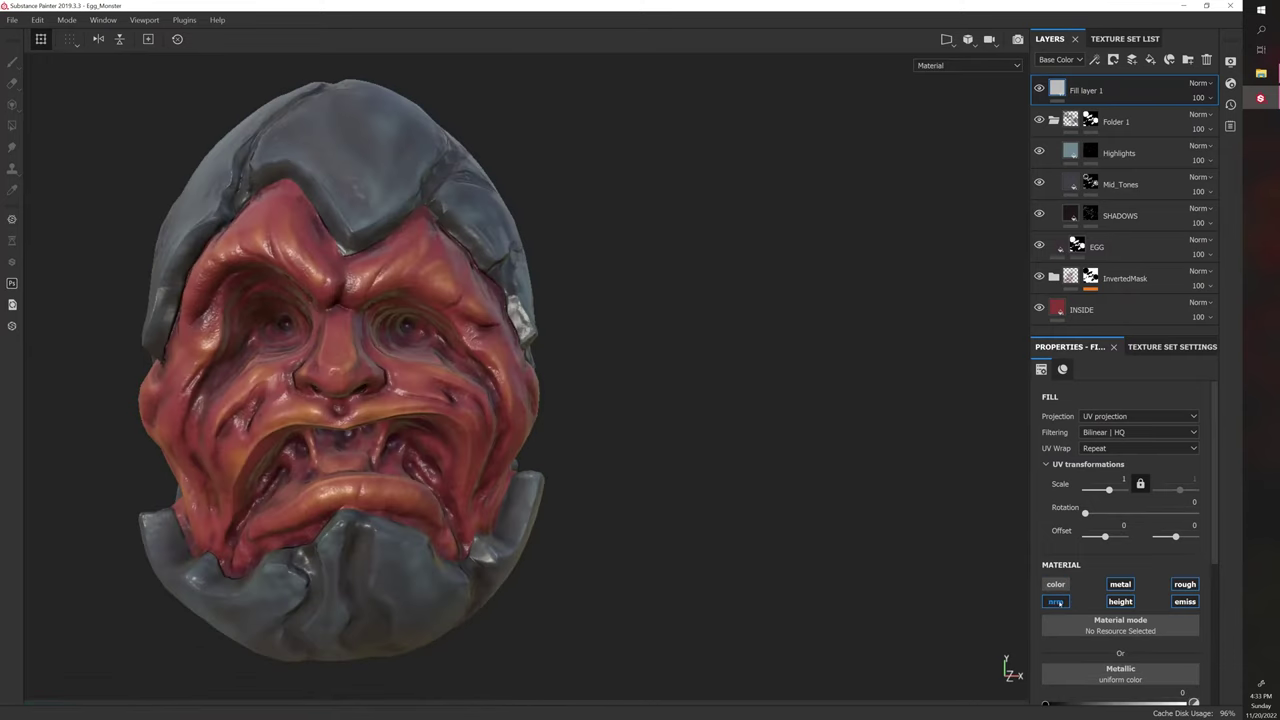
{"action": "left_click", "coordinate": [1055, 601]}
{"action": "left_click", "coordinate": [1120, 600]}
{"action": "left_click", "coordinate": [1120, 585]}
{"action": "left_click", "coordinate": [1182, 586]}
{"action": "scroll", "coordinate": [1175, 592], "scroll_direction": "down", "scroll_amount": 1}
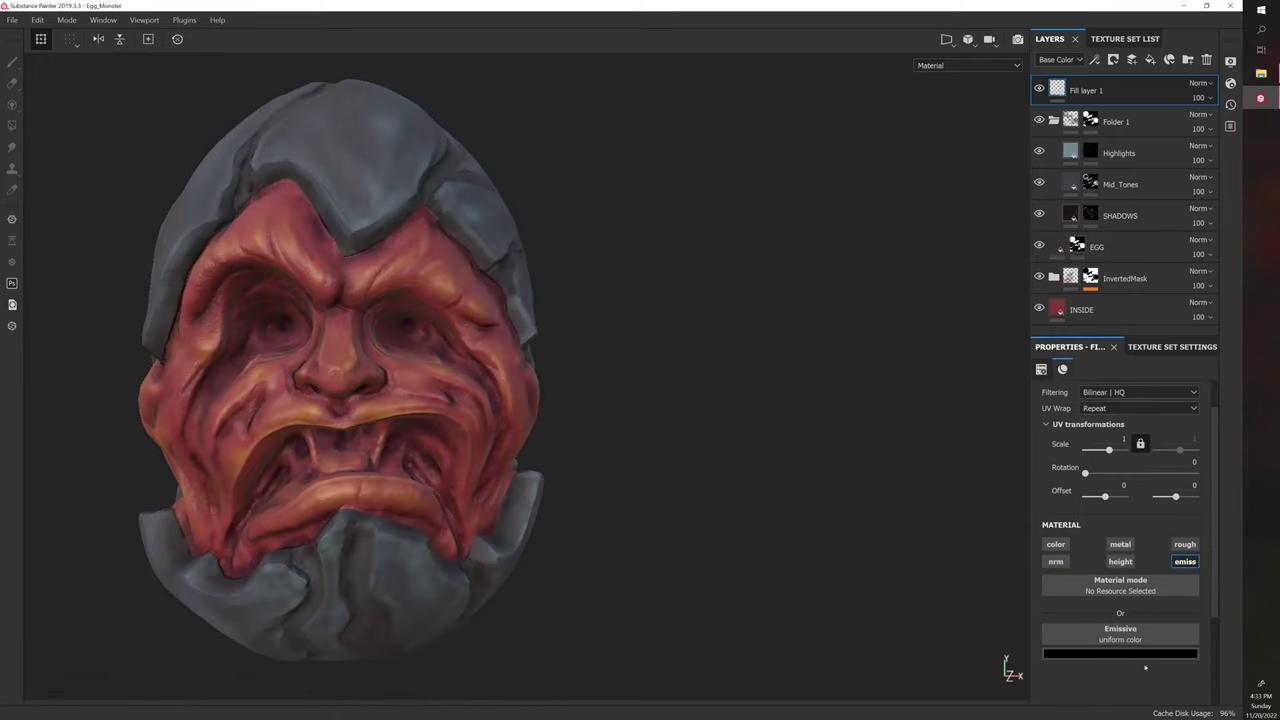
- Set the fill layer's emissive color to bright red (R 1.000, G 0.008, B 0.008) and add a black mask to the layer
{"action": "left_click", "coordinate": [1143, 659]}
{"action": "left_click", "coordinate": [1174, 530]}
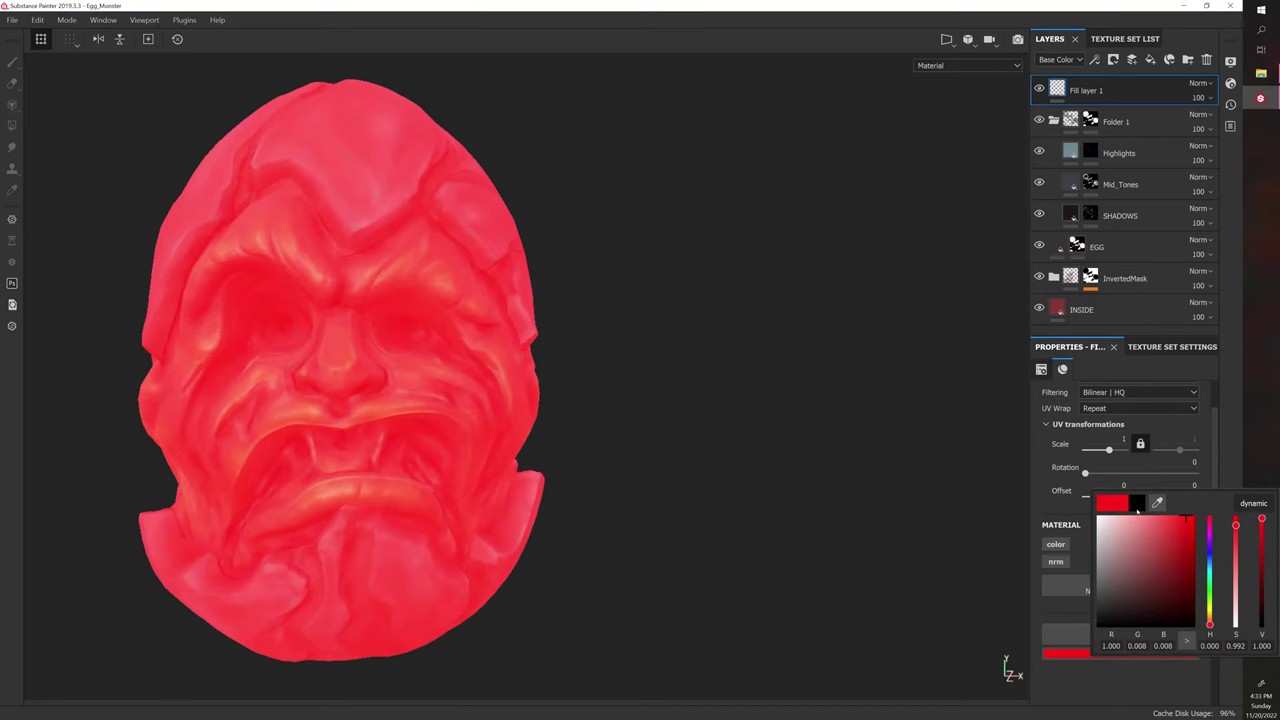
{"action": "right_click", "coordinate": [1087, 89]}
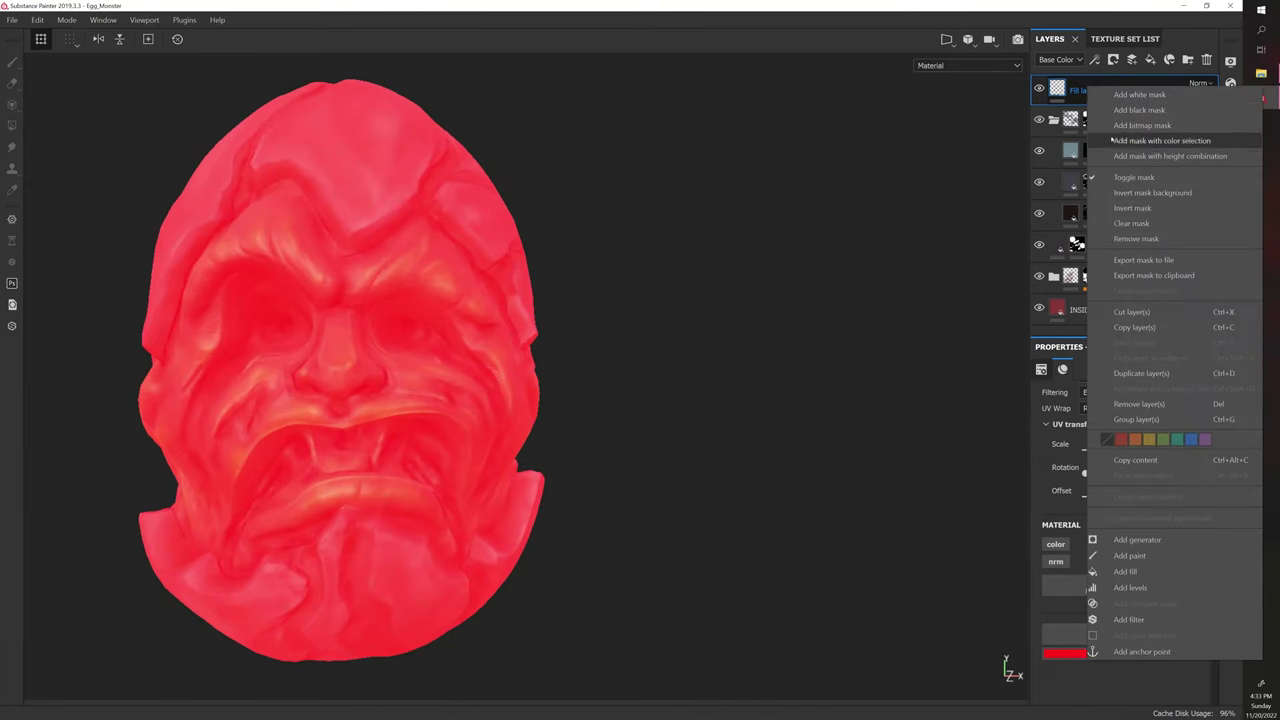
{"action": "left_click", "coordinate": [1139, 110]}
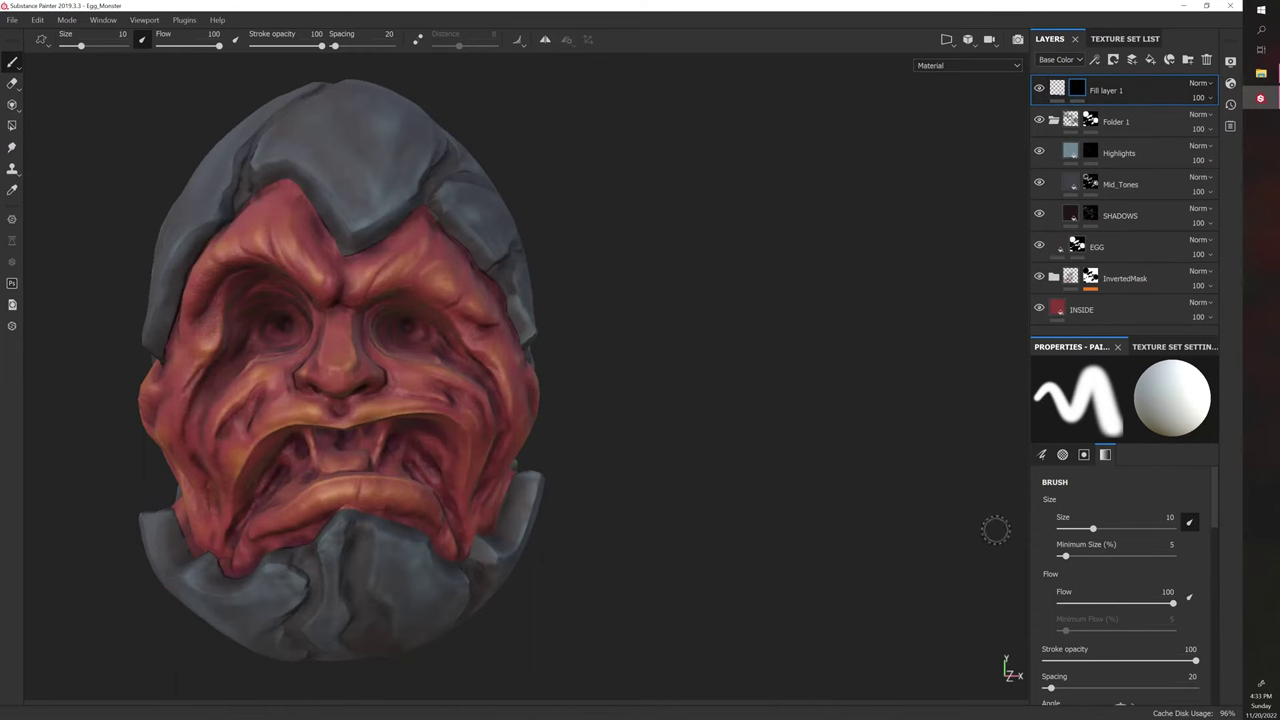
- Paint white into the fill layer's mask along three cracks of the upper eggshell, using brush size 10
{"action": "scroll", "coordinate": [1120, 560], "scroll_direction": "down", "scroll_amount": 10}
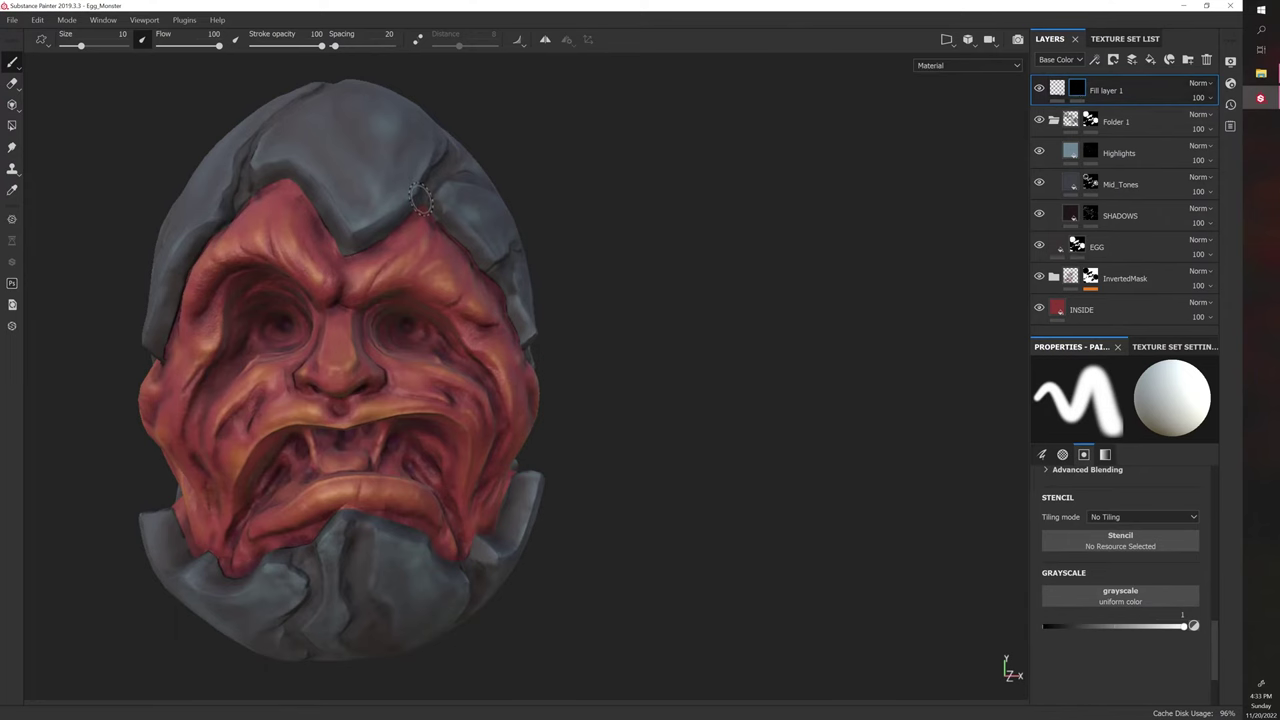
{"action": "left_click_drag", "start_coordinate": [421, 205], "coordinate": [452, 155]}
{"action": "left_click_drag", "start_coordinate": [637, 169], "coordinate": [672, 262], "text": "alt"}
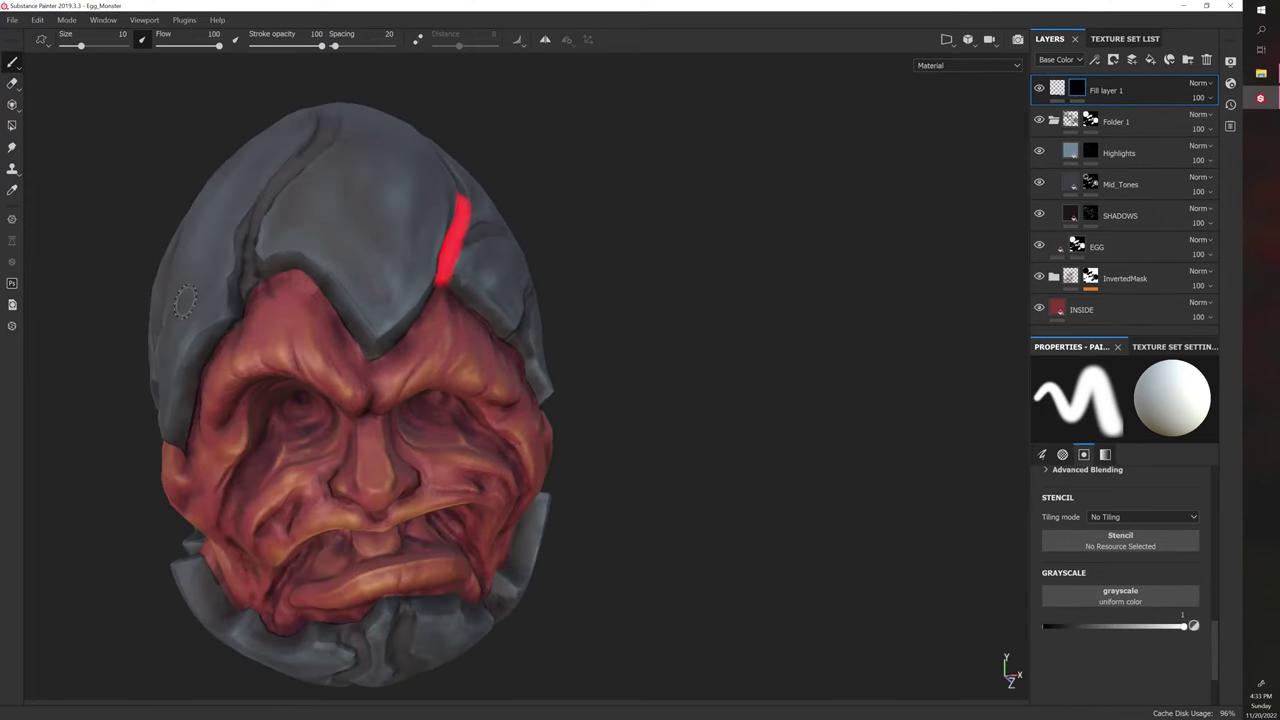
{"action": "mouse_move", "coordinate": [246, 288]}
{"action": "left_mouse_down"}
{"action": "mouse_move", "coordinate": [245, 233]}
{"action": "mouse_move", "coordinate": [320, 157]}
{"action": "left_mouse_up"}
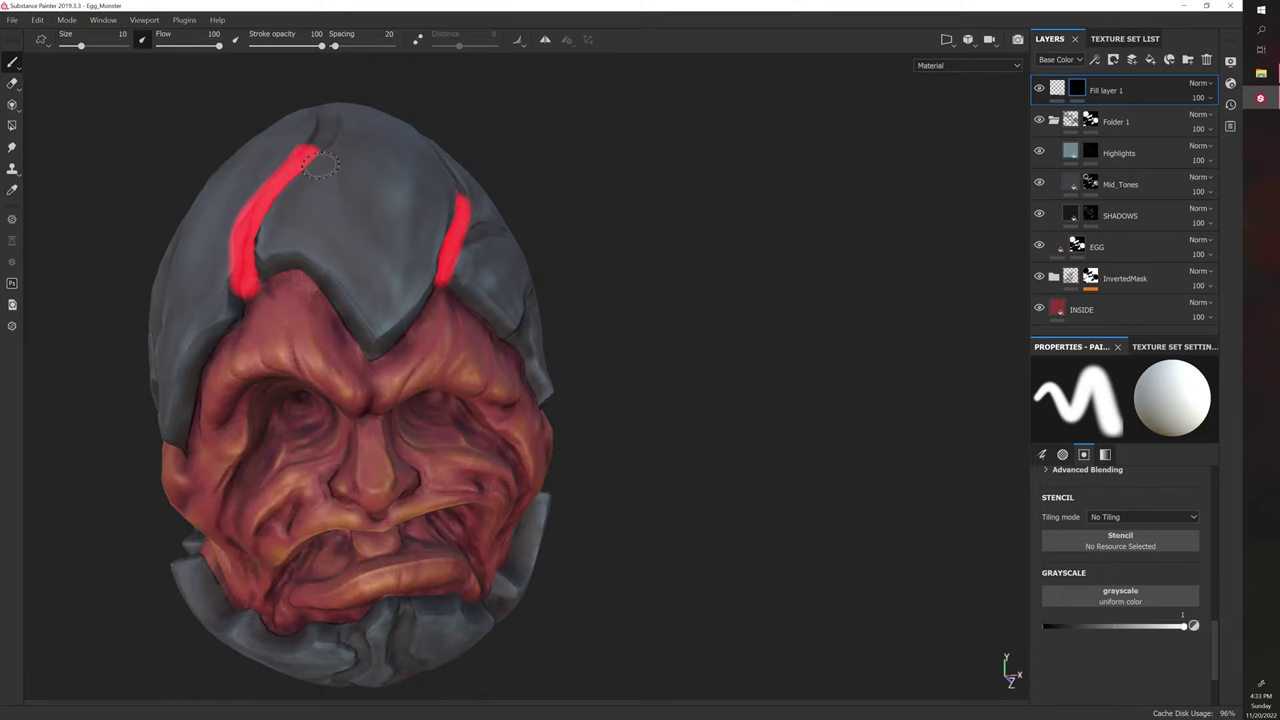
{"action": "mouse_move", "coordinate": [810, 330]}
{"action": "left_mouse_down", "text": "alt"}
{"action": "mouse_move", "coordinate": [691, 286]}
{"action": "mouse_move", "coordinate": [650, 295]}
{"action": "left_mouse_up", "text": "alt"}
{"action": "mouse_move", "coordinate": [452, 322]}
{"action": "left_mouse_down"}
{"action": "mouse_move", "coordinate": [505, 280]}
{"action": "mouse_move", "coordinate": [518, 286]}
{"action": "left_mouse_up"}
{"action": "left_click_drag", "start_coordinate": [681, 378], "coordinate": [607, 377], "text": "alt"}
{"action": "left_click_drag", "start_coordinate": [530, 380], "coordinate": [700, 434], "text": "alt"}
{"action": "left_click_drag", "start_coordinate": [715, 385], "coordinate": [760, 385], "text": "alt"}
{"action": "left_click_drag", "start_coordinate": [408, 247], "coordinate": [450, 280], "text": "alt"}
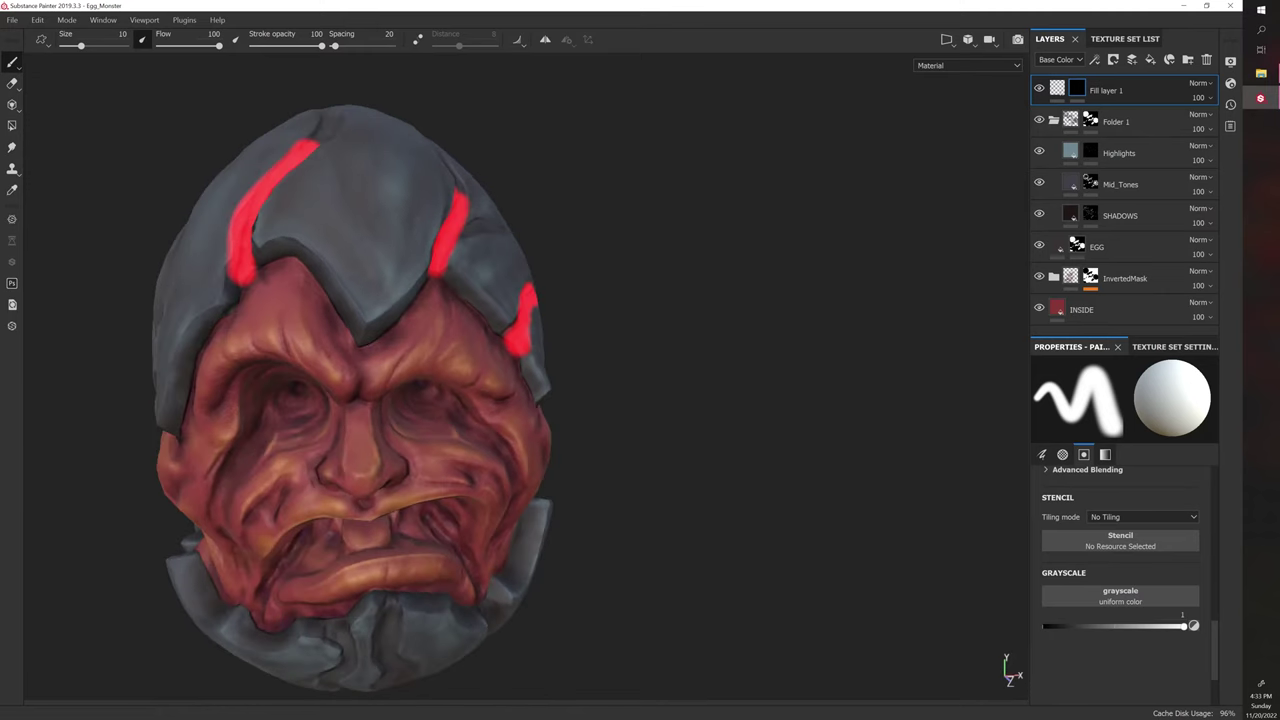
- Paint a vertical emissive stroke in the mask down the middle of the lower eggshell, below the mouth
{"action": "mouse_move", "coordinate": [720, 283]}
{"action": "left_mouse_down", "text": "alt"}
{"action": "mouse_move", "coordinate": [700, 349]}
{"action": "mouse_move", "coordinate": [663, 331]}
{"action": "mouse_move", "coordinate": [610, 380]}
{"action": "left_mouse_up", "text": "alt"}
{"action": "left_click_drag", "start_coordinate": [348, 418], "coordinate": [343, 515]}
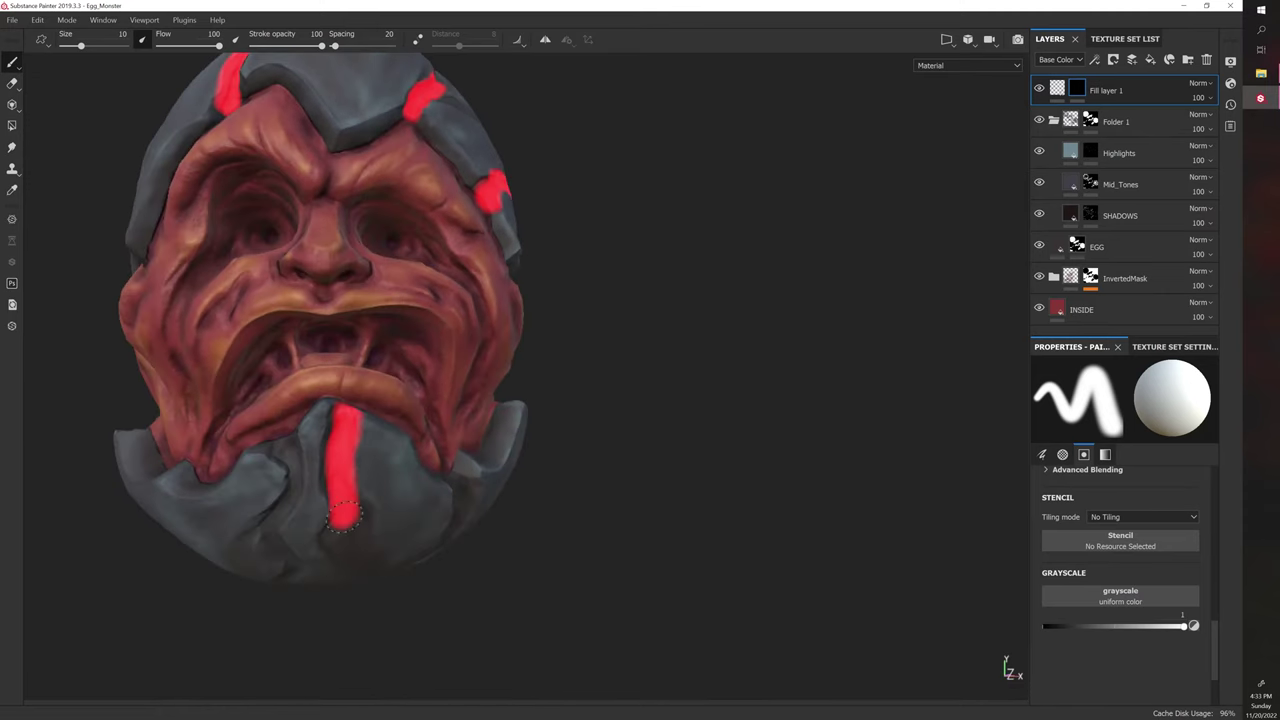
{"action": "left_click_drag", "start_coordinate": [655, 344], "coordinate": [655, 300], "text": "alt"}
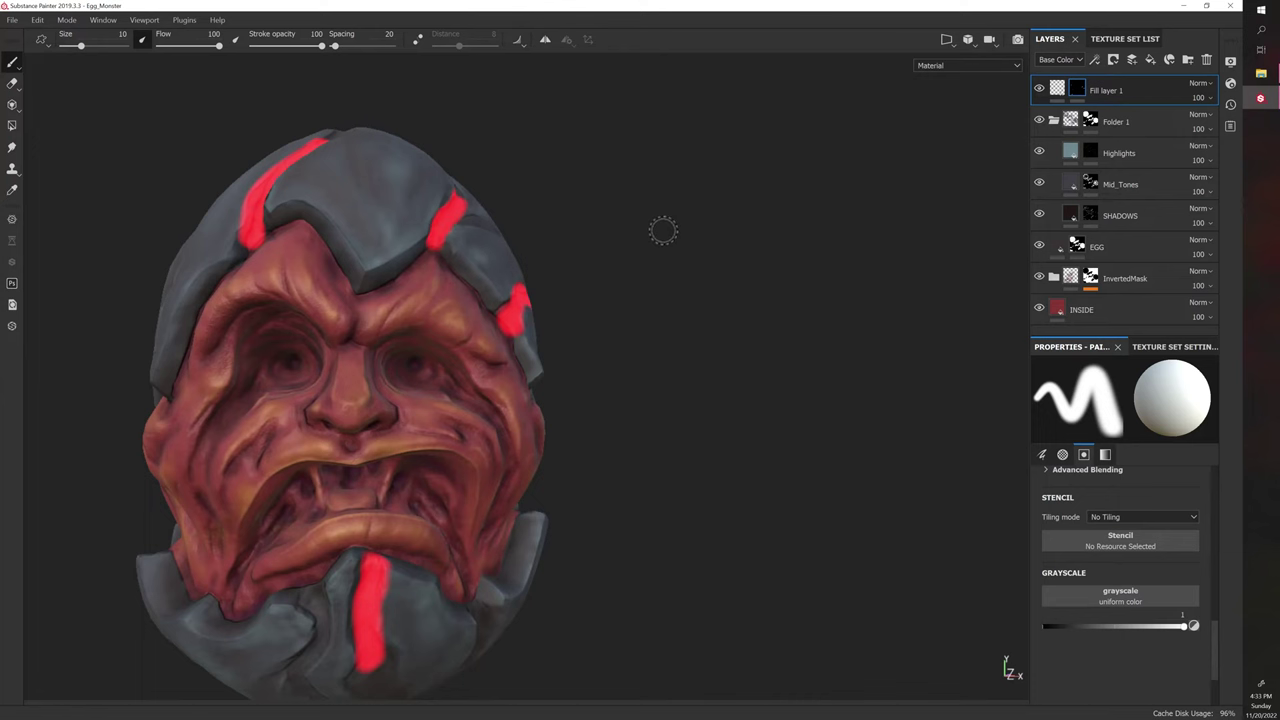
{"action": "left_click_drag", "start_coordinate": [663, 226], "coordinate": [690, 238], "text": "alt"}
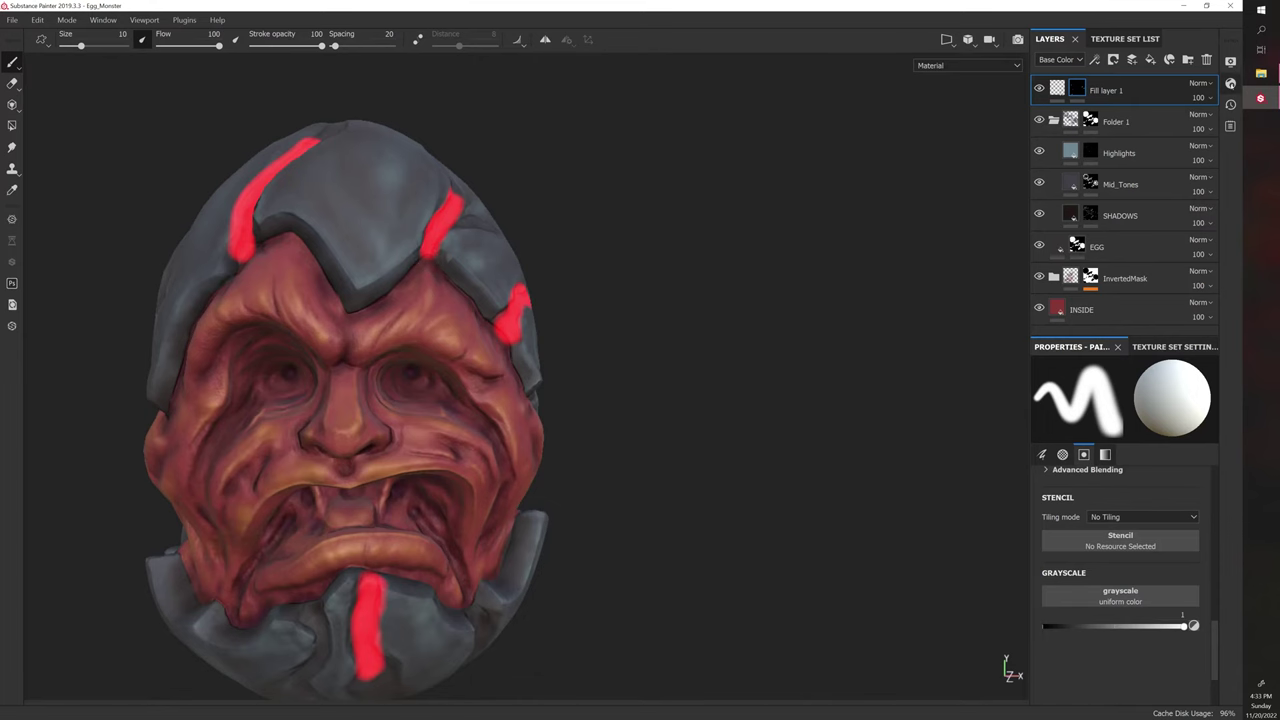
- Activate post effects in the camera display settings, enable Glare and expand its parameters
{"action": "left_click", "coordinate": [1230, 83]}
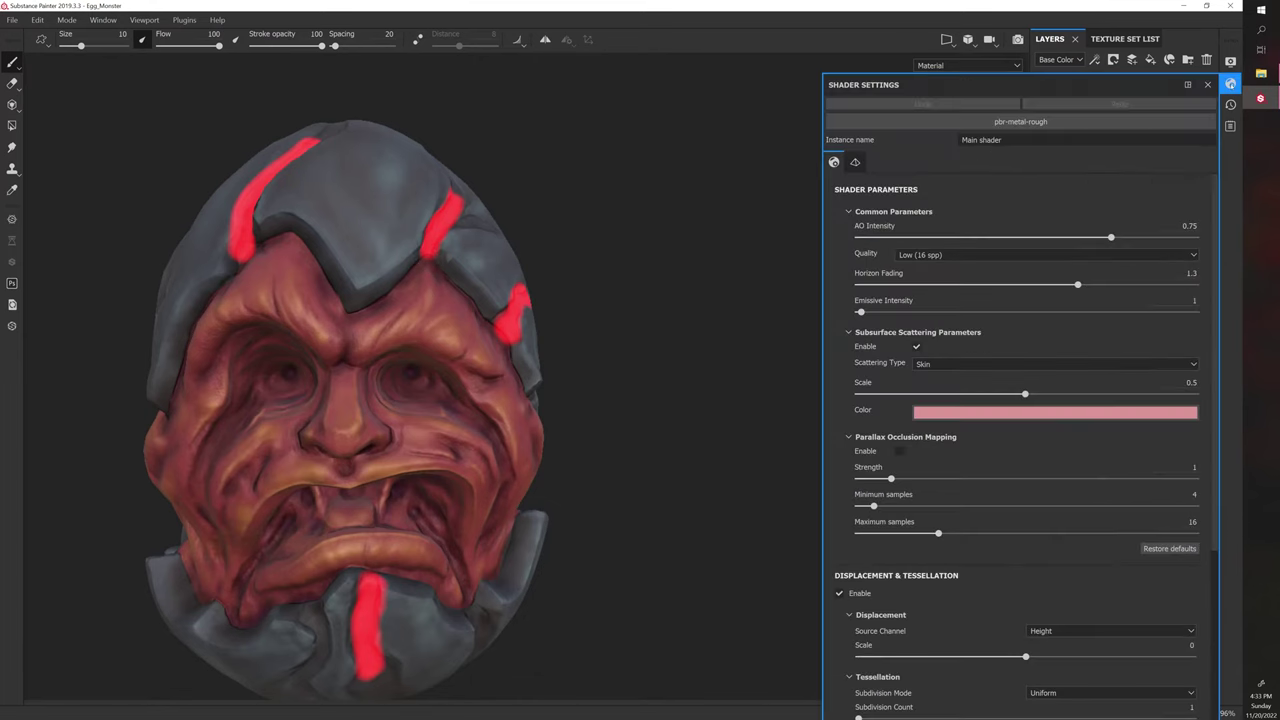
{"action": "scroll", "coordinate": [1030, 420], "scroll_direction": "down", "scroll_amount": 3}
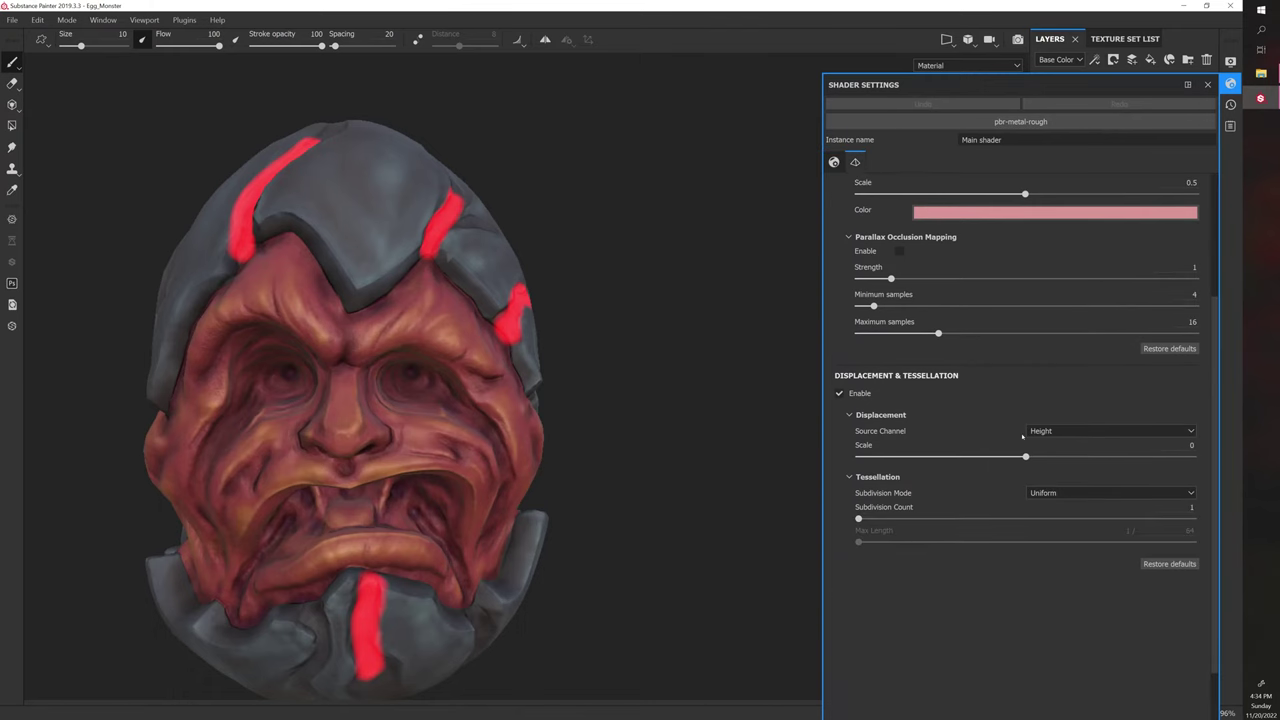
{"action": "scroll", "coordinate": [1030, 420], "scroll_direction": "up", "scroll_amount": 3}
{"action": "left_click", "coordinate": [1230, 62]}
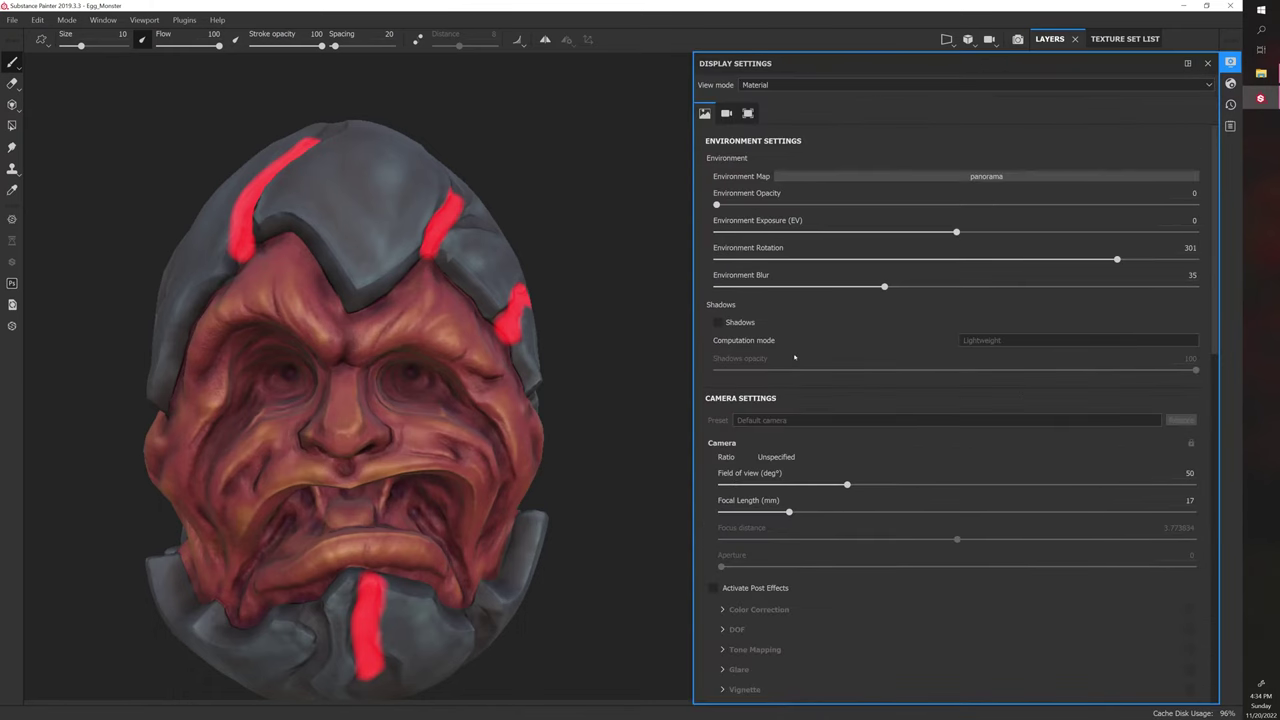
{"action": "scroll", "coordinate": [799, 573], "scroll_direction": "down", "scroll_amount": 1}
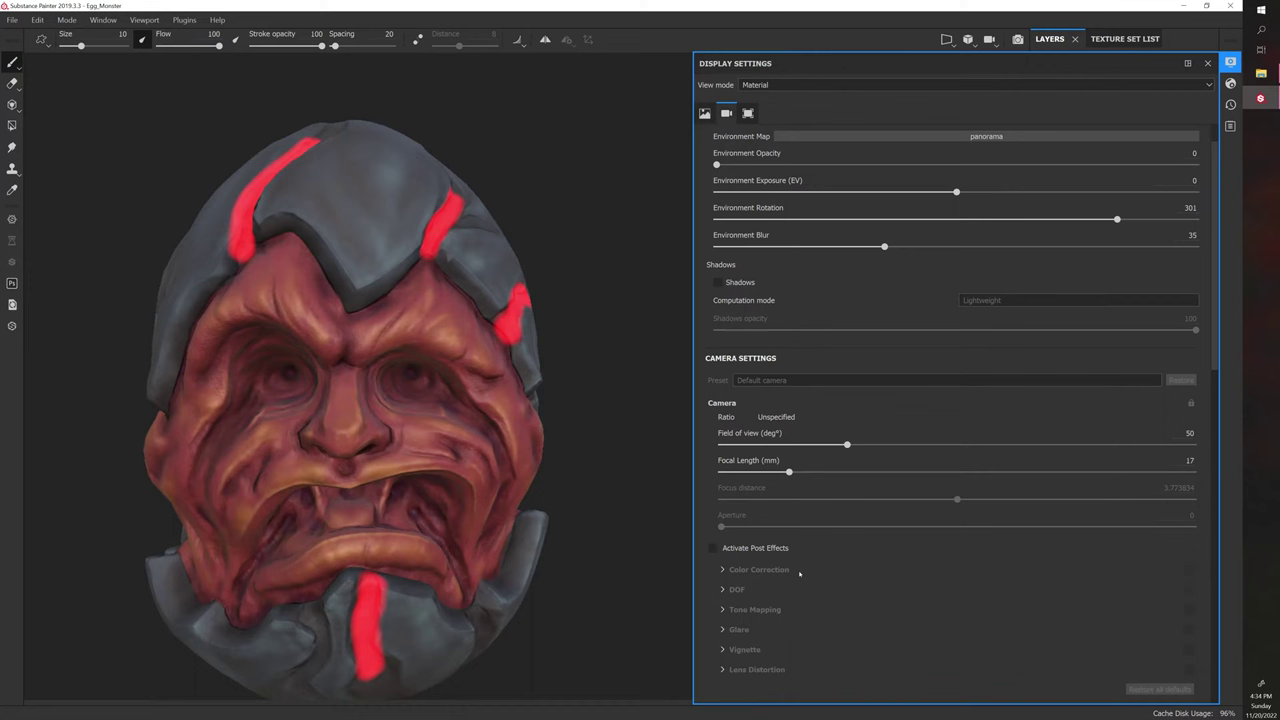
{"action": "left_click", "coordinate": [713, 548]}
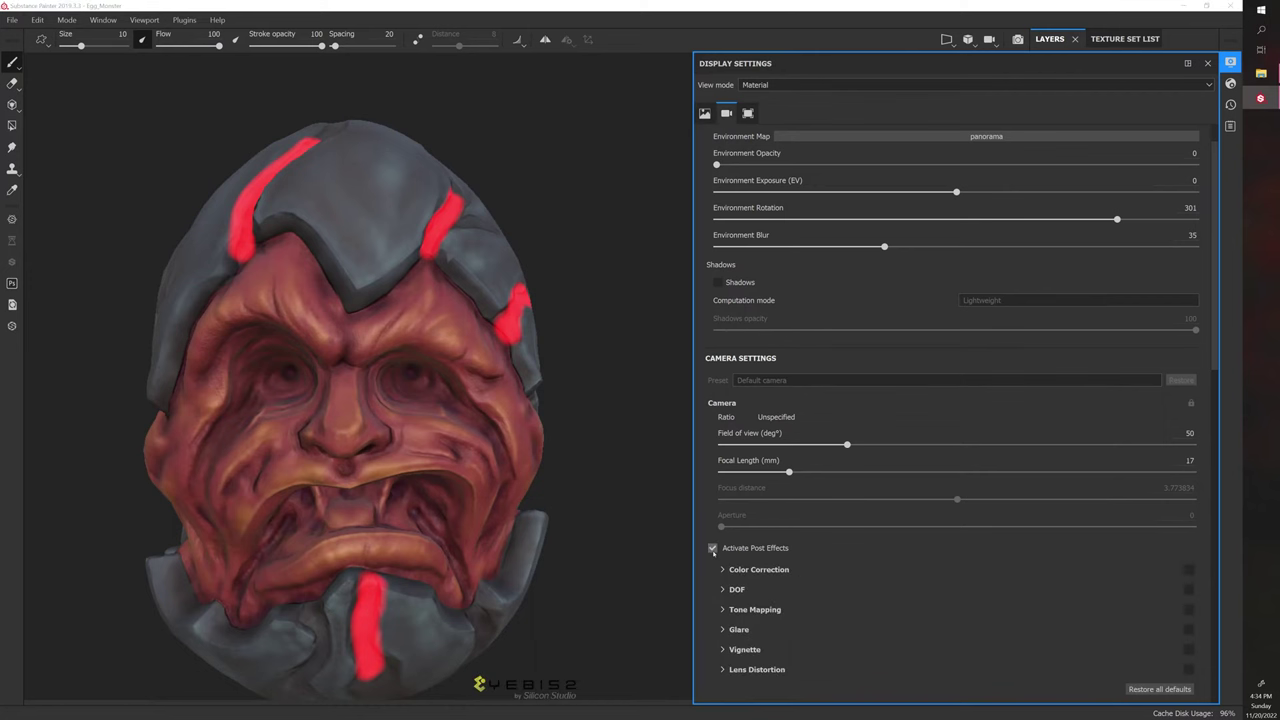
{"action": "scroll", "coordinate": [745, 599], "scroll_direction": "down", "scroll_amount": 1}
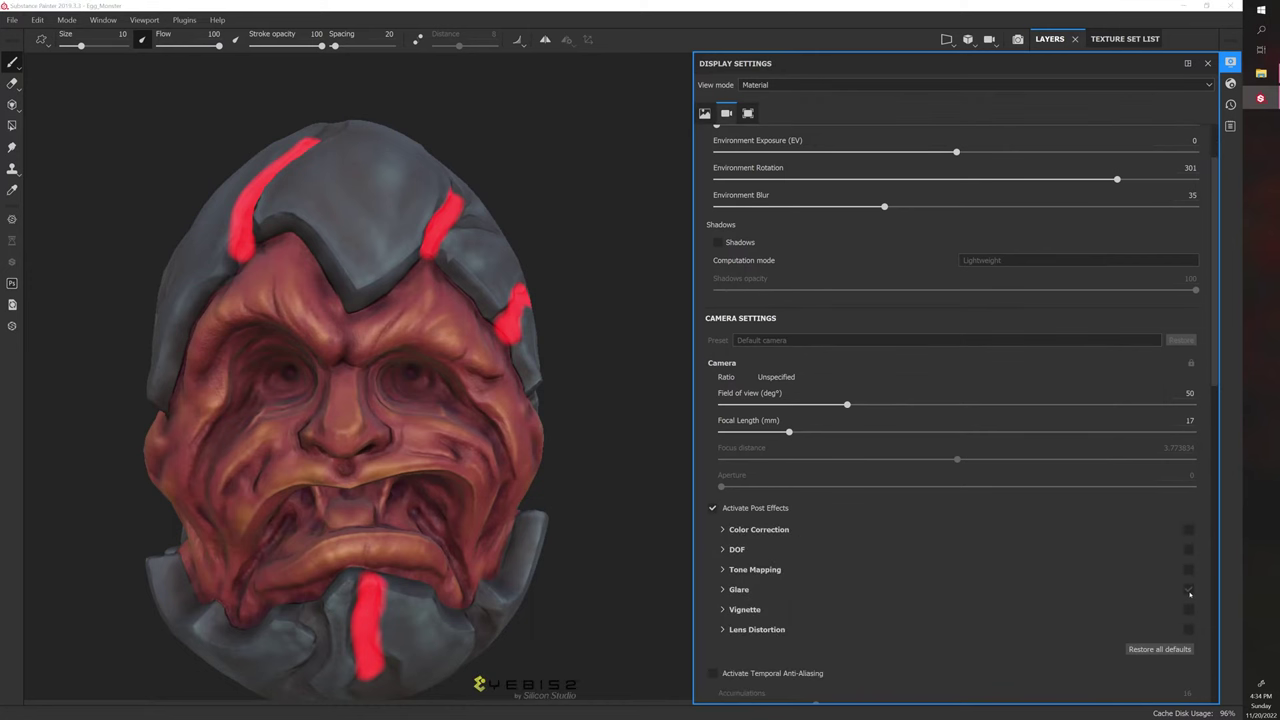
{"action": "left_click", "coordinate": [722, 589]}
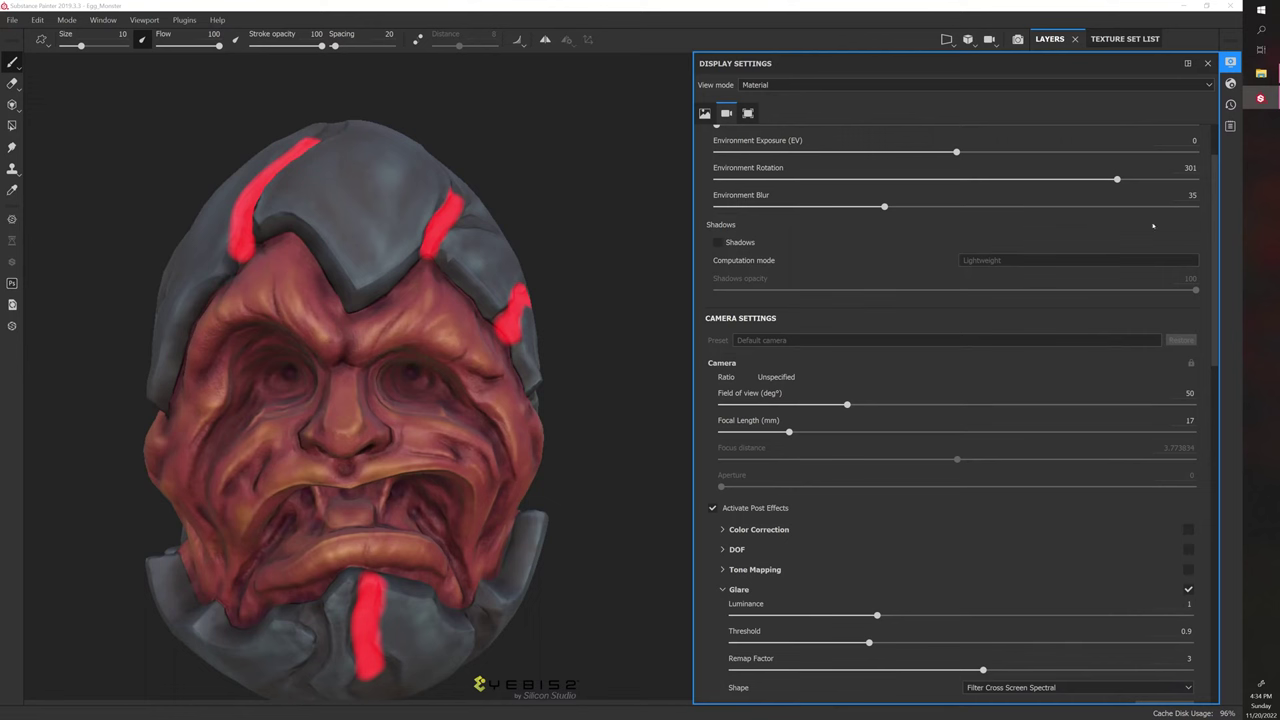
- Raise the shader's Emissive Intensity to 5.54 and check the glow on the model
{"action": "left_click", "coordinate": [1231, 85]}
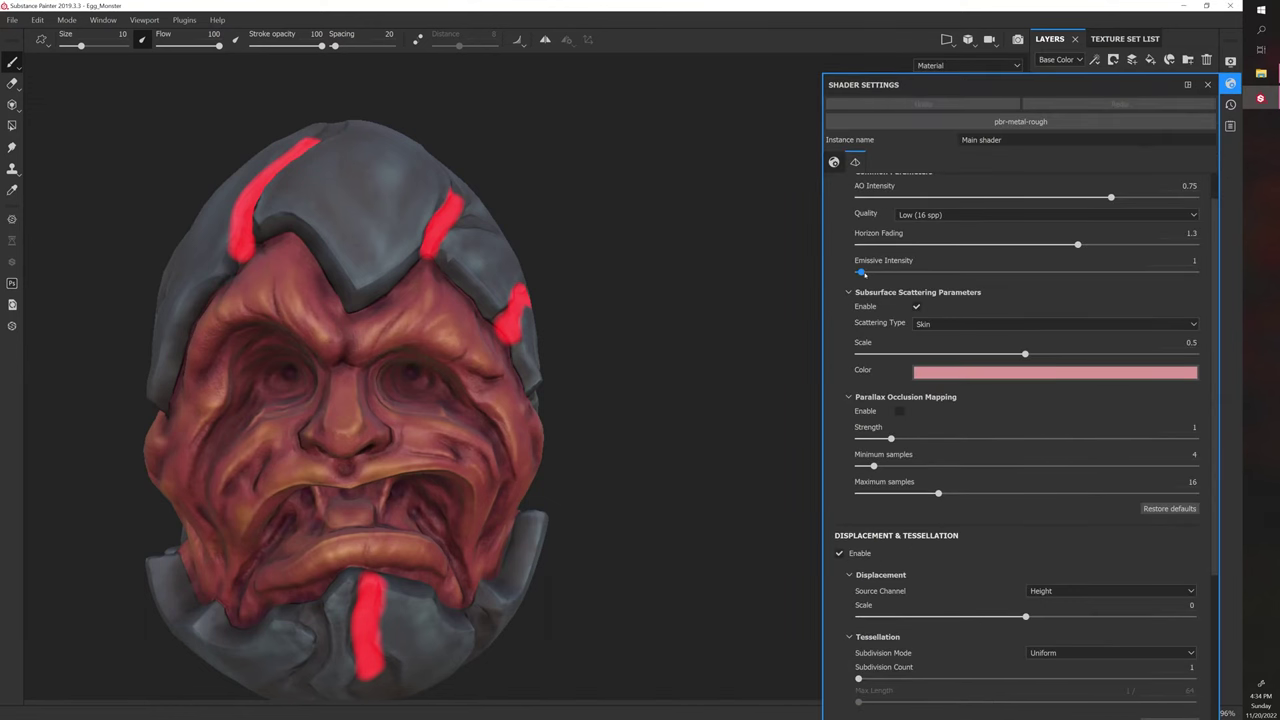
{"action": "mouse_move", "coordinate": [861, 273]}
{"action": "left_mouse_down"}
{"action": "mouse_move", "coordinate": [886, 275]}
{"action": "mouse_move", "coordinate": [875, 279]}
{"action": "left_mouse_up"}
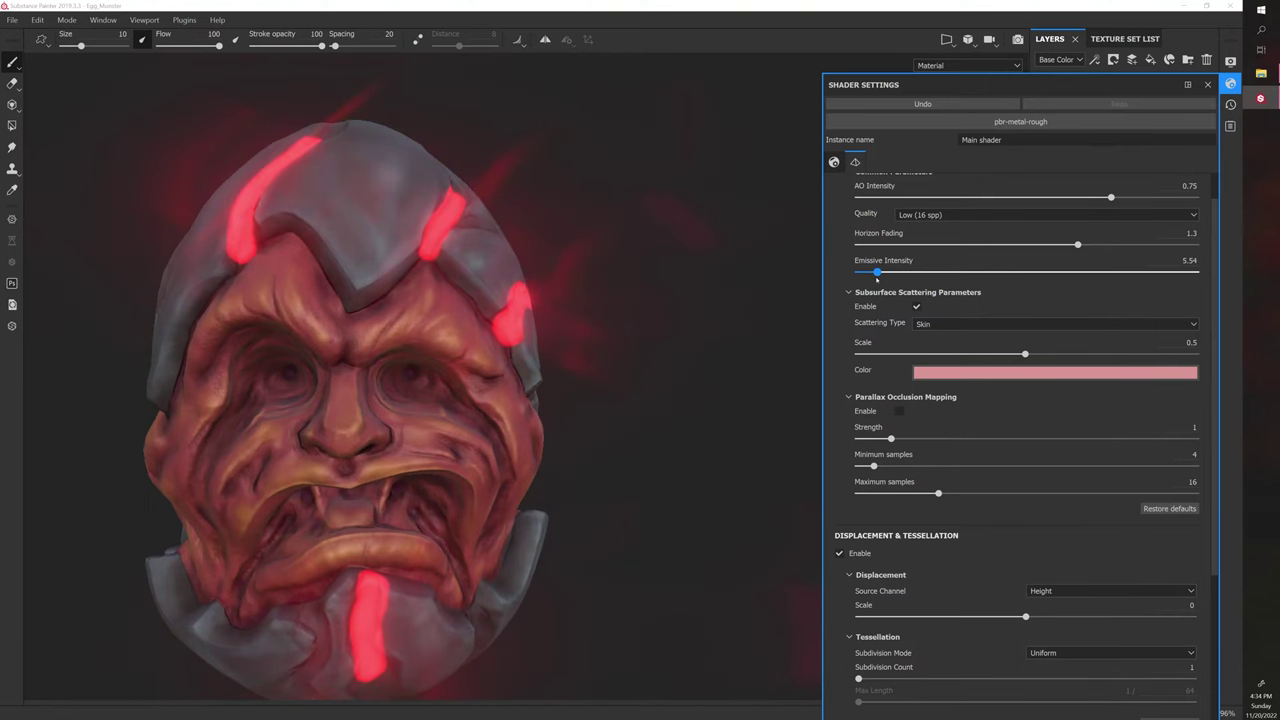
{"action": "mouse_move", "coordinate": [654, 426]}
{"action": "left_mouse_down", "text": "alt"}
{"action": "mouse_move", "coordinate": [611, 354]}
{"action": "mouse_move", "coordinate": [645, 403]}
{"action": "left_mouse_up", "text": "alt"}
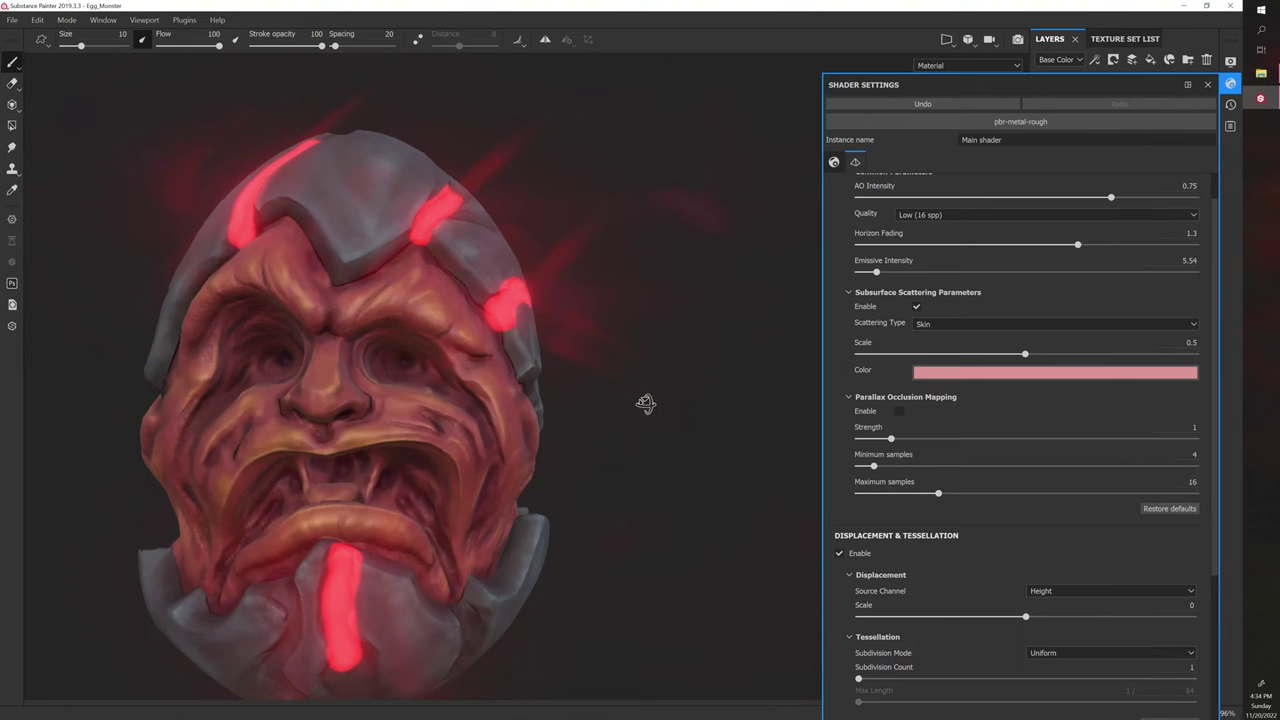
- Set the Glare shape to Bloom, check the glow on the model and reopen the shader settings
{"action": "left_click", "coordinate": [1230, 62]}
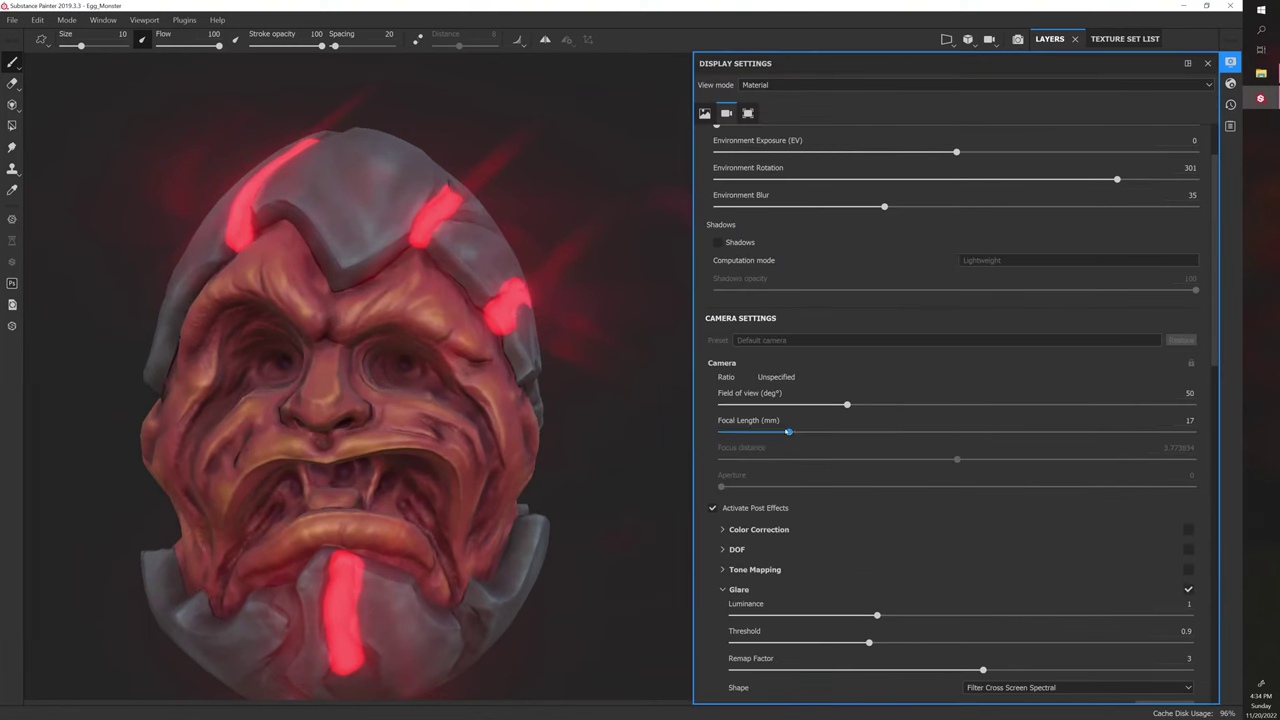
{"action": "scroll", "coordinate": [844, 453], "scroll_direction": "down", "scroll_amount": 2}
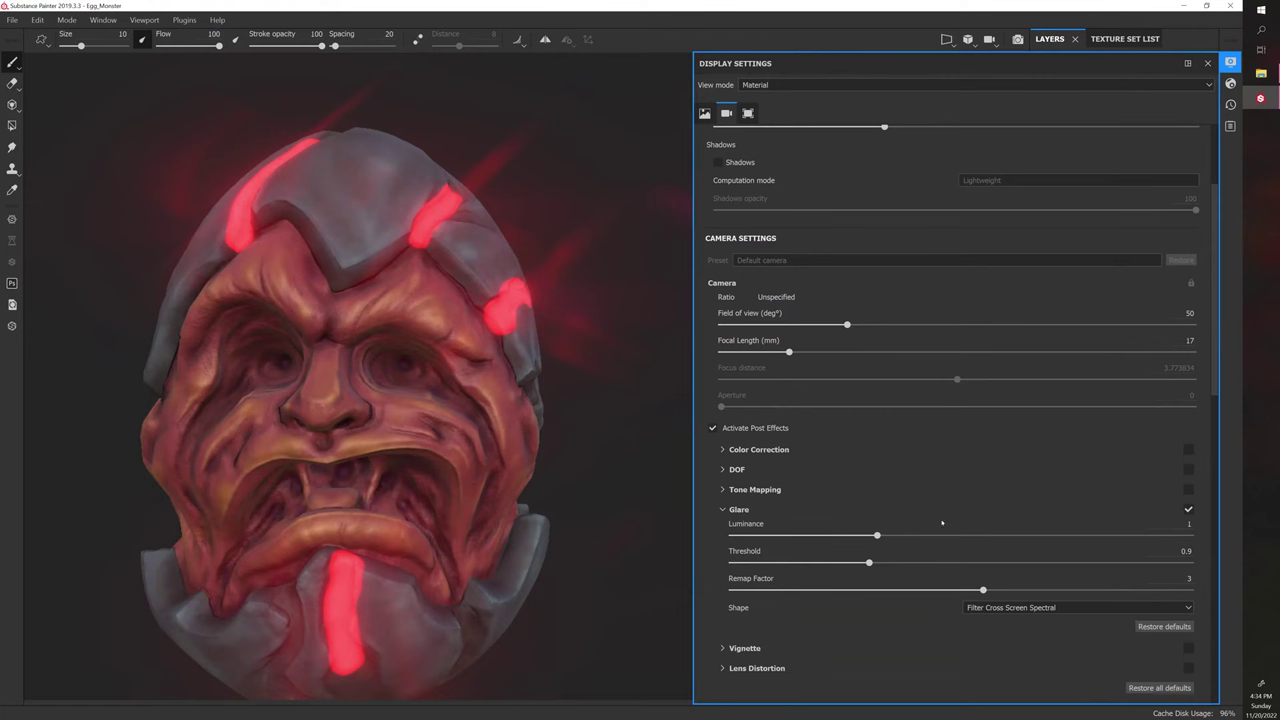
{"action": "left_click", "coordinate": [985, 607]}
{"action": "left_click", "coordinate": [986, 618]}
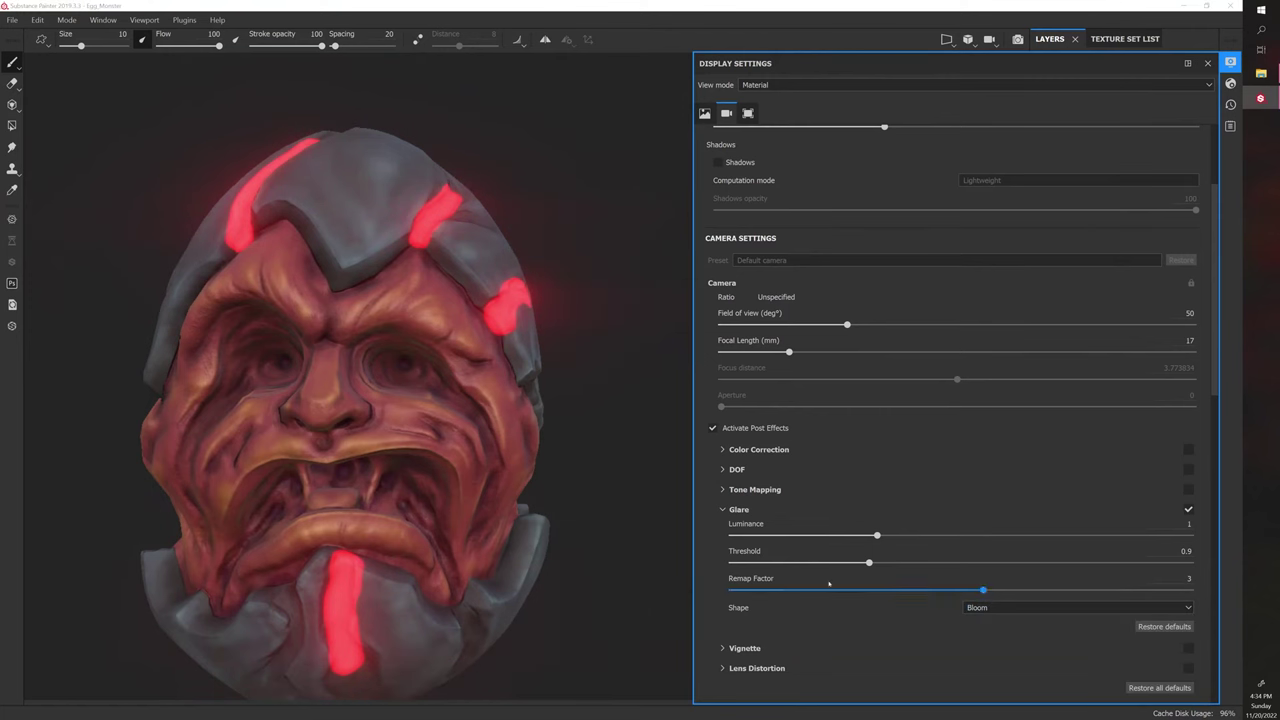
{"action": "mouse_move", "coordinate": [560, 366]}
{"action": "left_mouse_down", "text": "alt"}
{"action": "mouse_move", "coordinate": [651, 380]}
{"action": "mouse_move", "coordinate": [575, 372]}
{"action": "left_mouse_up", "text": "alt"}
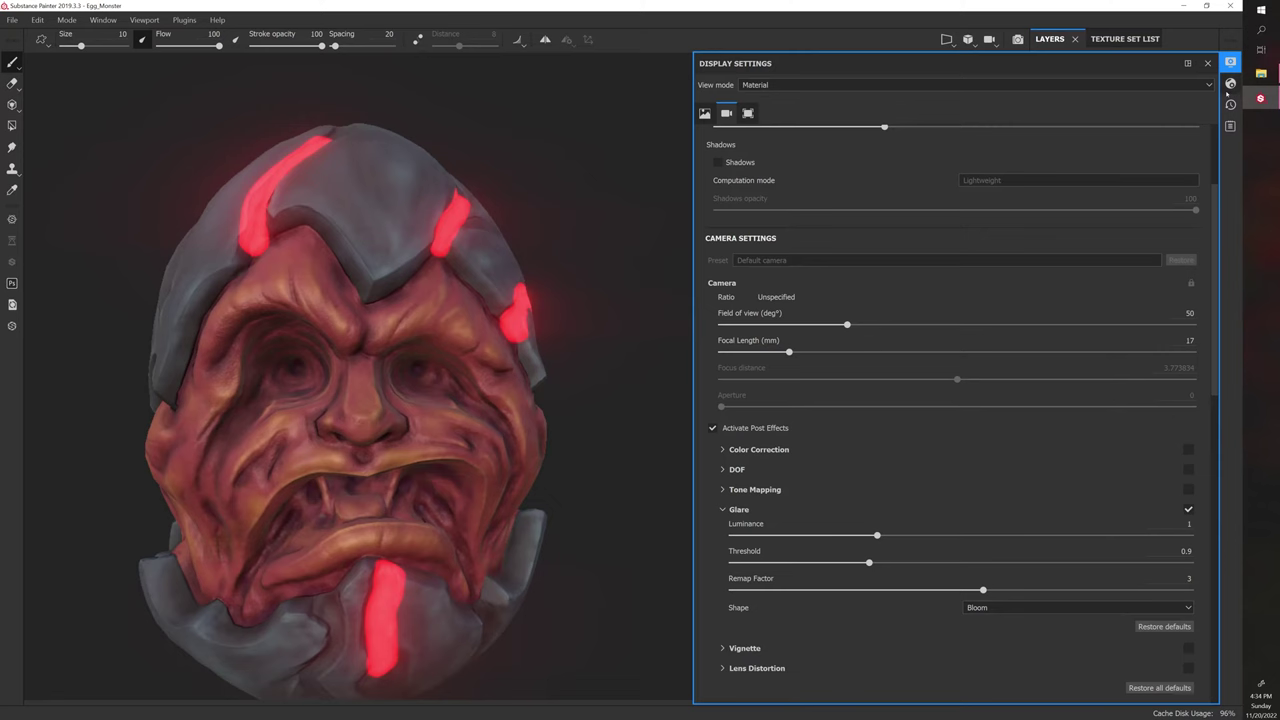
{"action": "left_click", "coordinate": [1230, 83]}
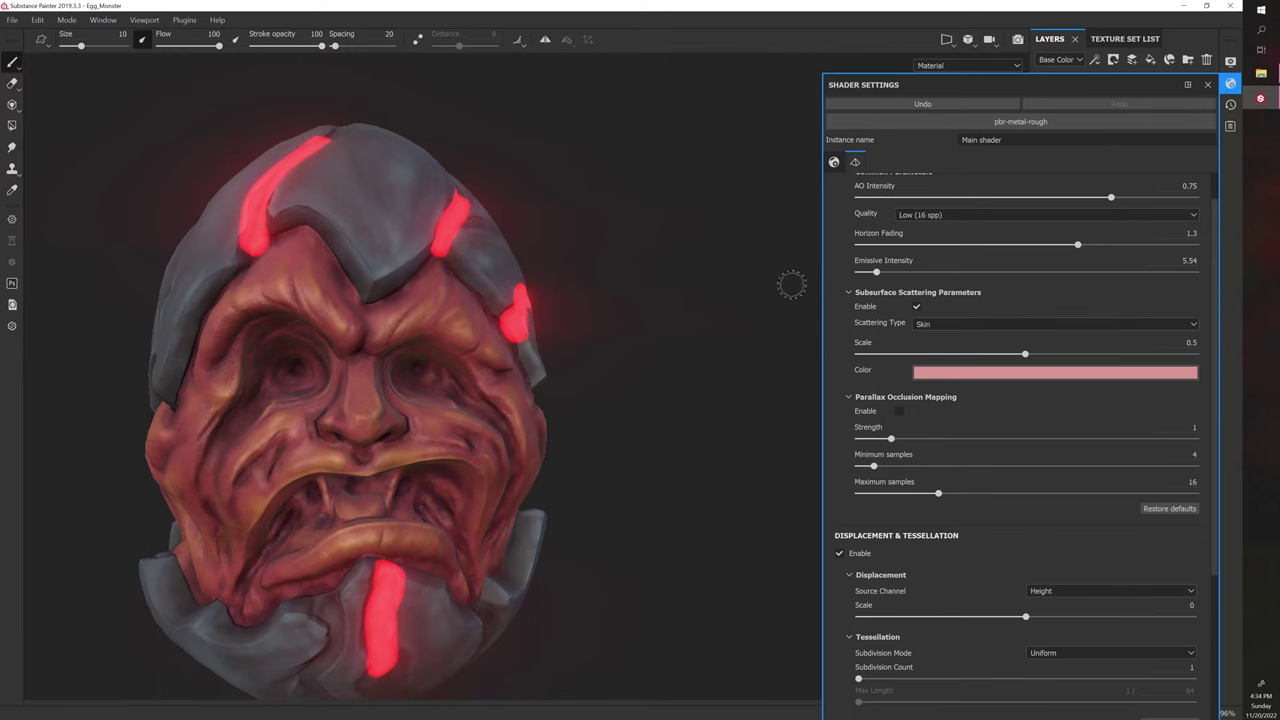
- Show the UV layout beside the model in a split view and display only the Emissive channel
{"action": "key", "text": "F1"}
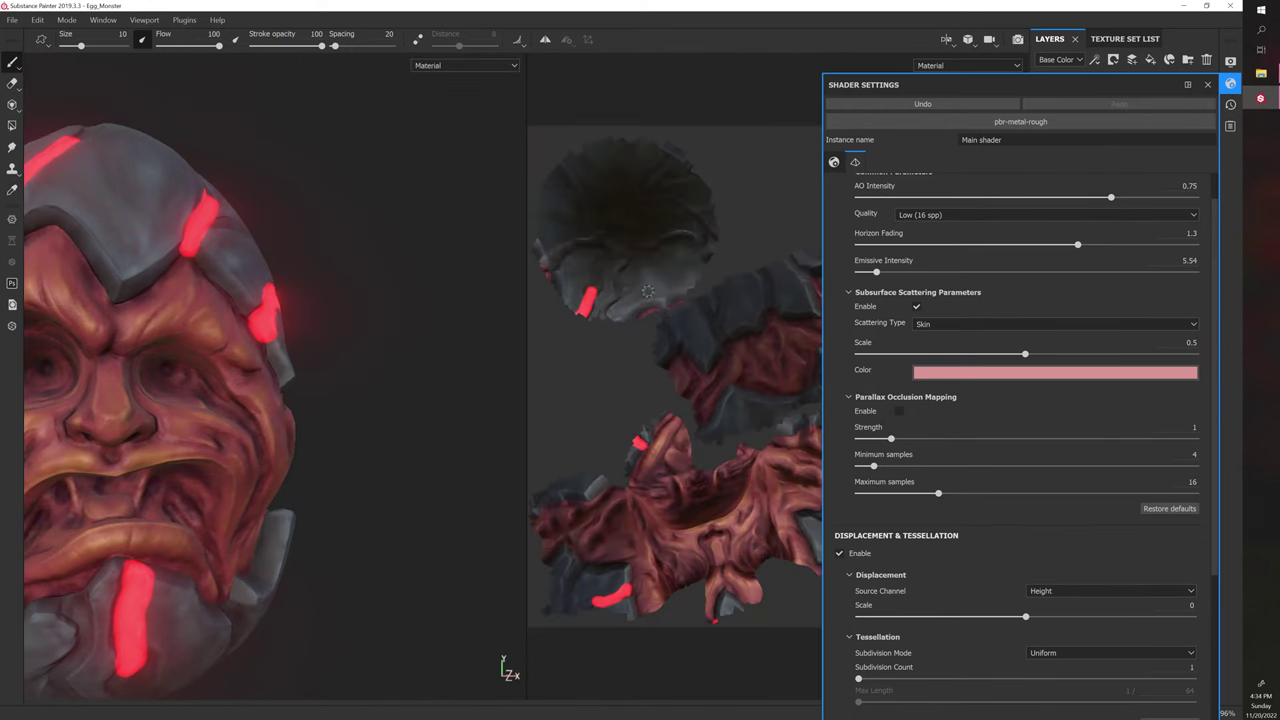
{"action": "scroll", "coordinate": [481, 346], "scroll_direction": "down", "scroll_amount": 3}
{"action": "scroll", "coordinate": [646, 370], "scroll_direction": "down", "scroll_amount": 7}
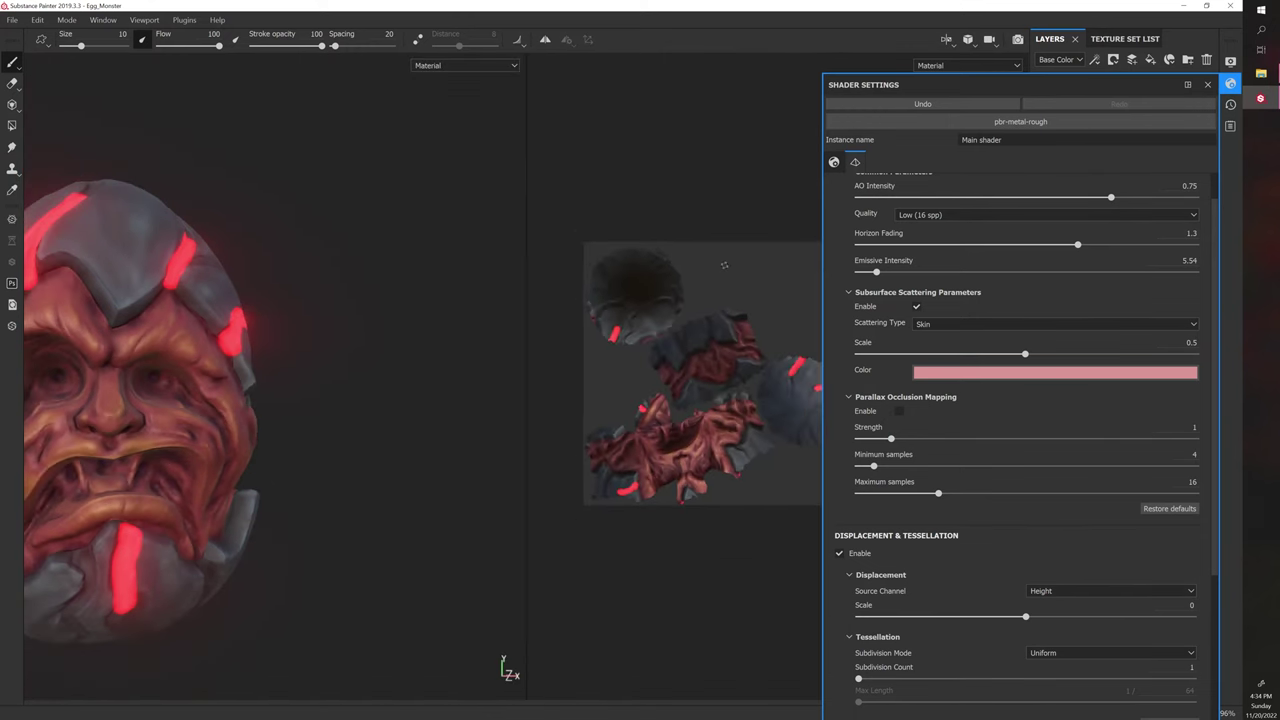
{"action": "middle_click_drag", "start_coordinate": [736, 181], "coordinate": [686, 206]}
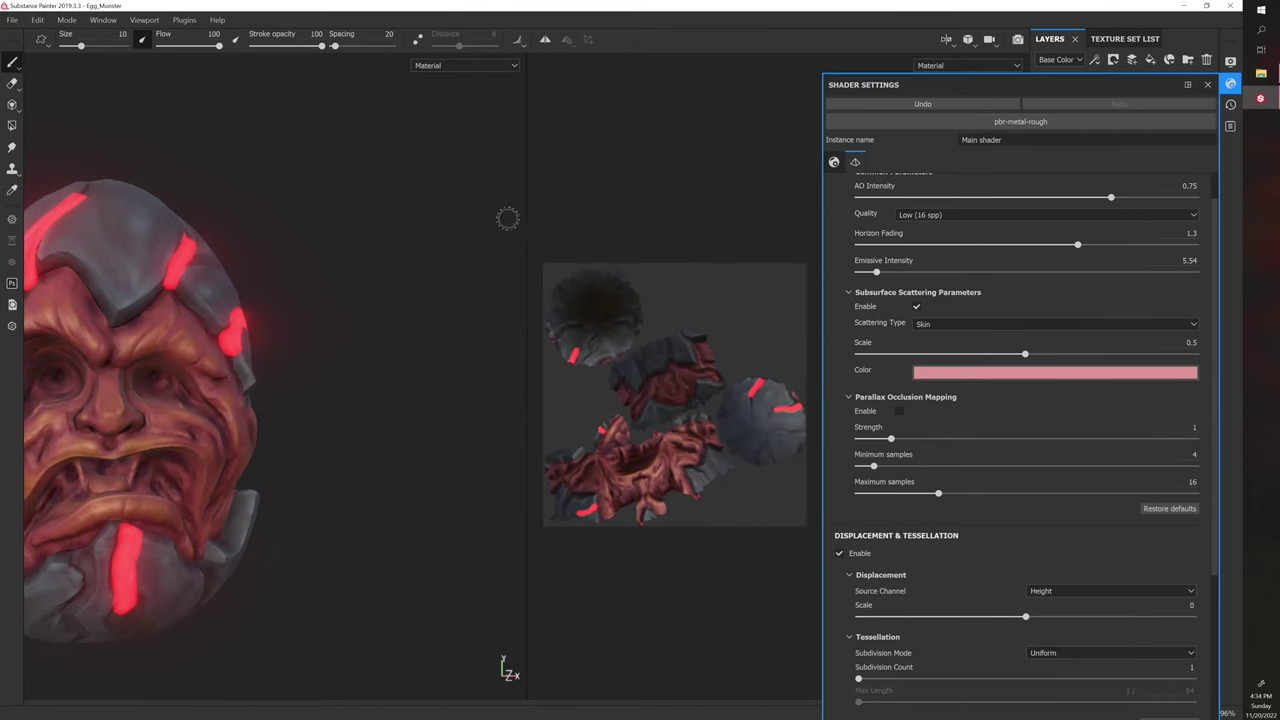
{"action": "left_click_drag", "start_coordinate": [527, 217], "coordinate": [291, 234]}
{"action": "scroll", "coordinate": [562, 370], "scroll_direction": "up", "scroll_amount": 3}
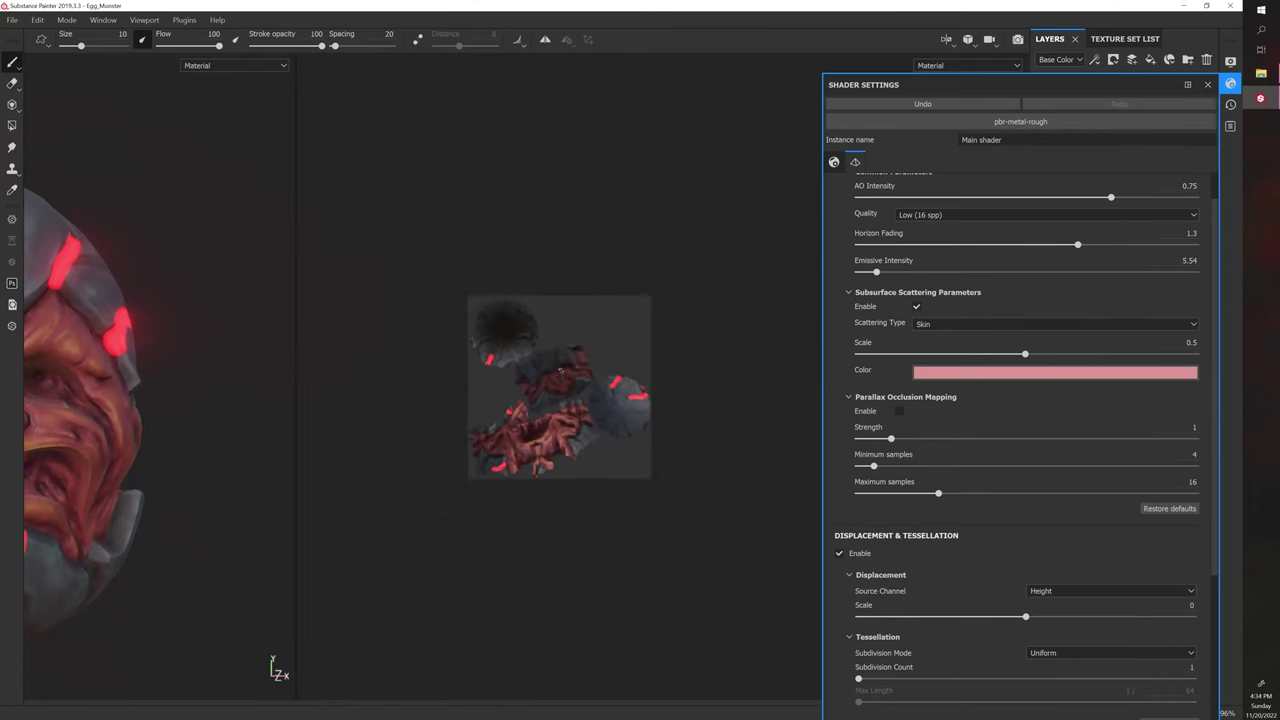
{"action": "left_click", "coordinate": [985, 66]}
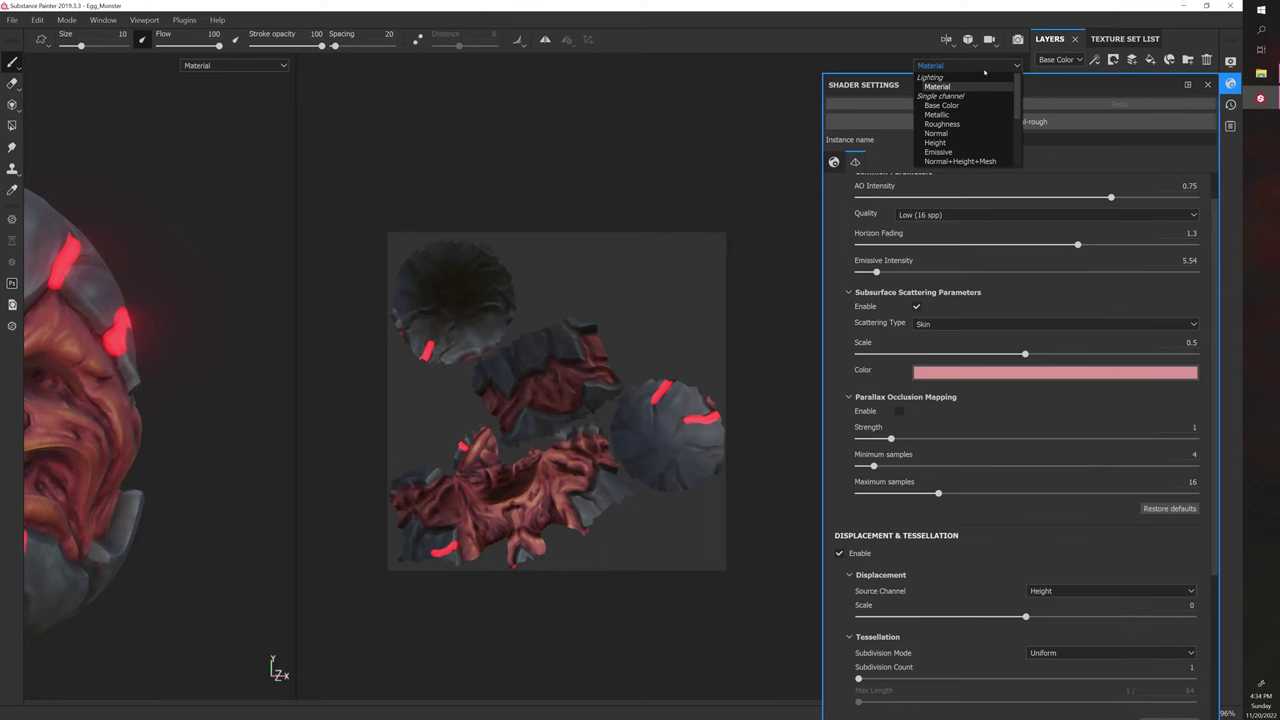
{"action": "left_click", "coordinate": [938, 152]}
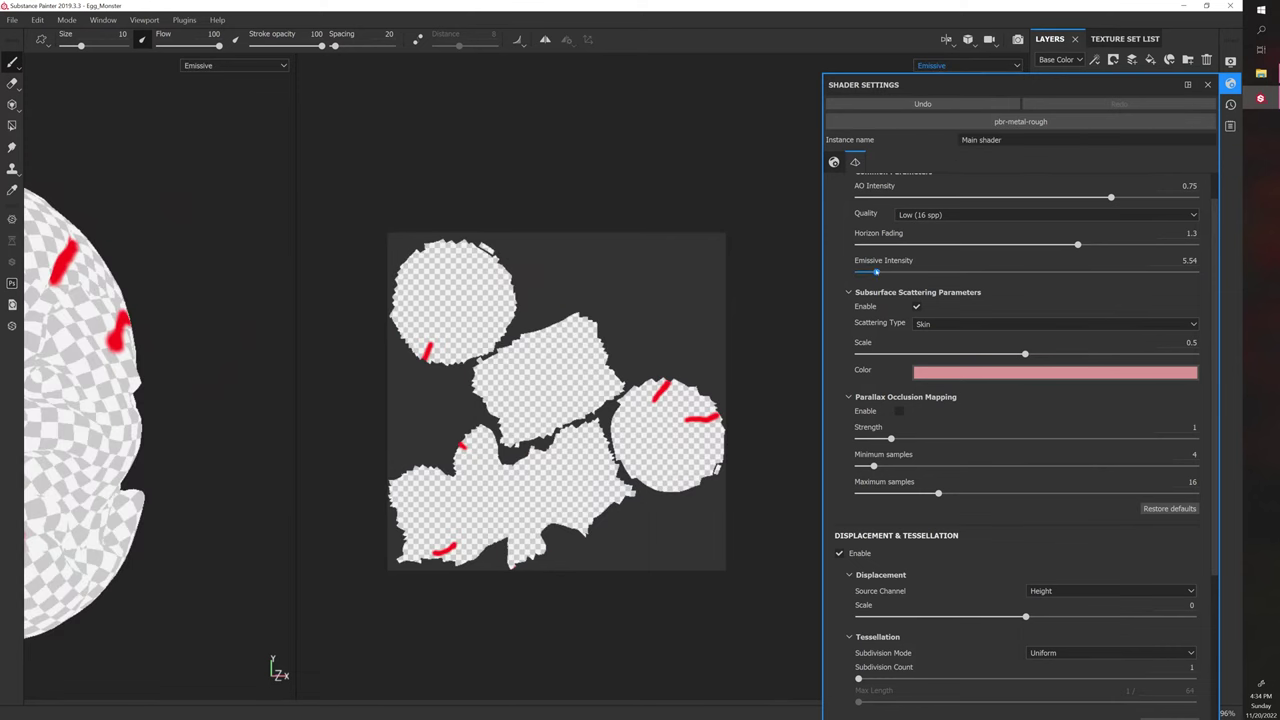
- Raise the shader's Emissive Intensity to 18.81 and return the viewport display to Material
{"action": "left_click_drag", "start_coordinate": [876, 272], "coordinate": [920, 274]}
{"action": "left_click", "coordinate": [968, 65]}
{"action": "left_click", "coordinate": [945, 87]}
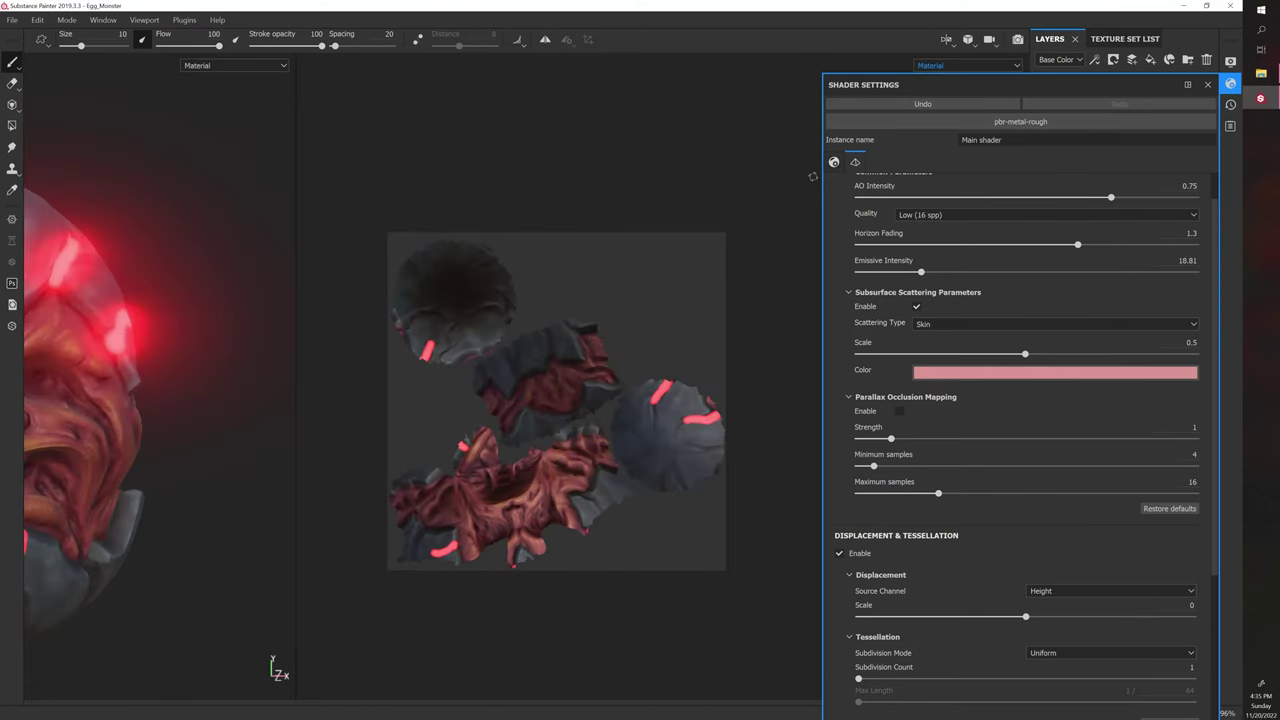
{"action": "scroll", "coordinate": [172, 362], "scroll_direction": "down", "scroll_amount": 3}
{"action": "middle_click_drag", "start_coordinate": [170, 360], "coordinate": [225, 345], "text": "alt"}
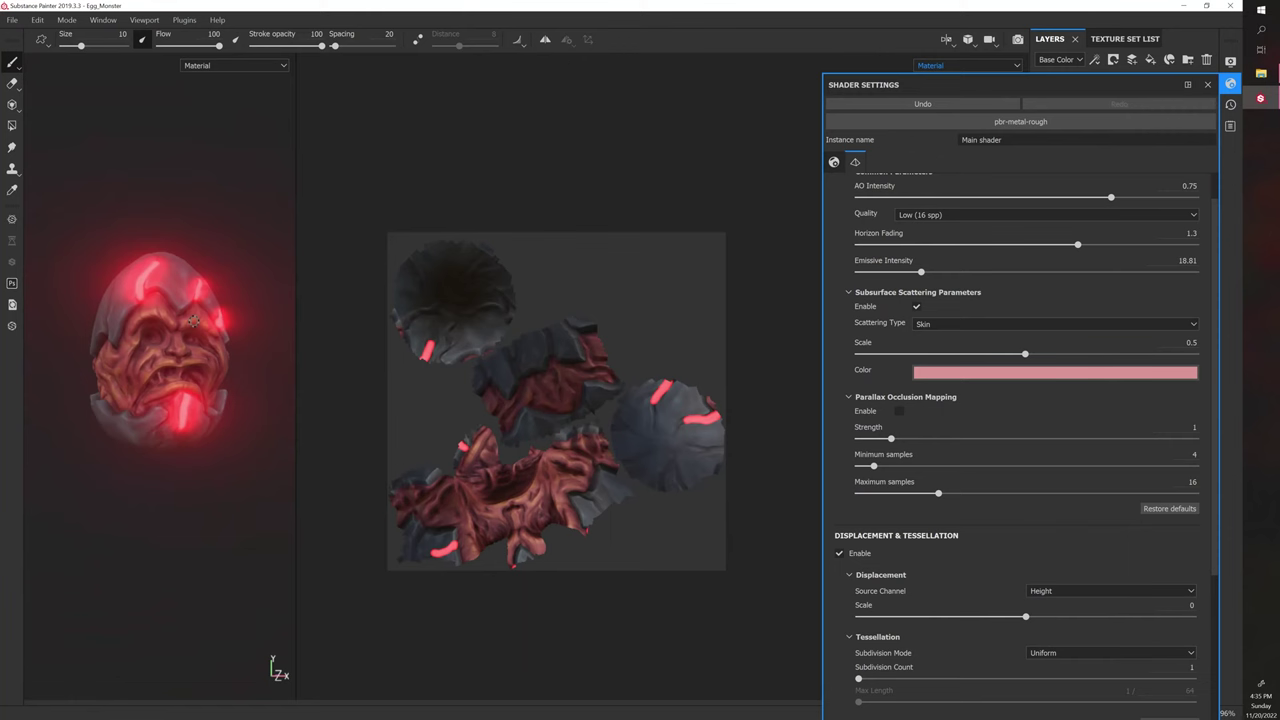
{"action": "left_click_drag", "start_coordinate": [140, 320], "coordinate": [185, 317], "text": "alt"}
- Lower the shader's Emissive Intensity to 8.51 and return to the 3D-only view
{"action": "left_click_drag", "start_coordinate": [920, 272], "coordinate": [886, 272]}
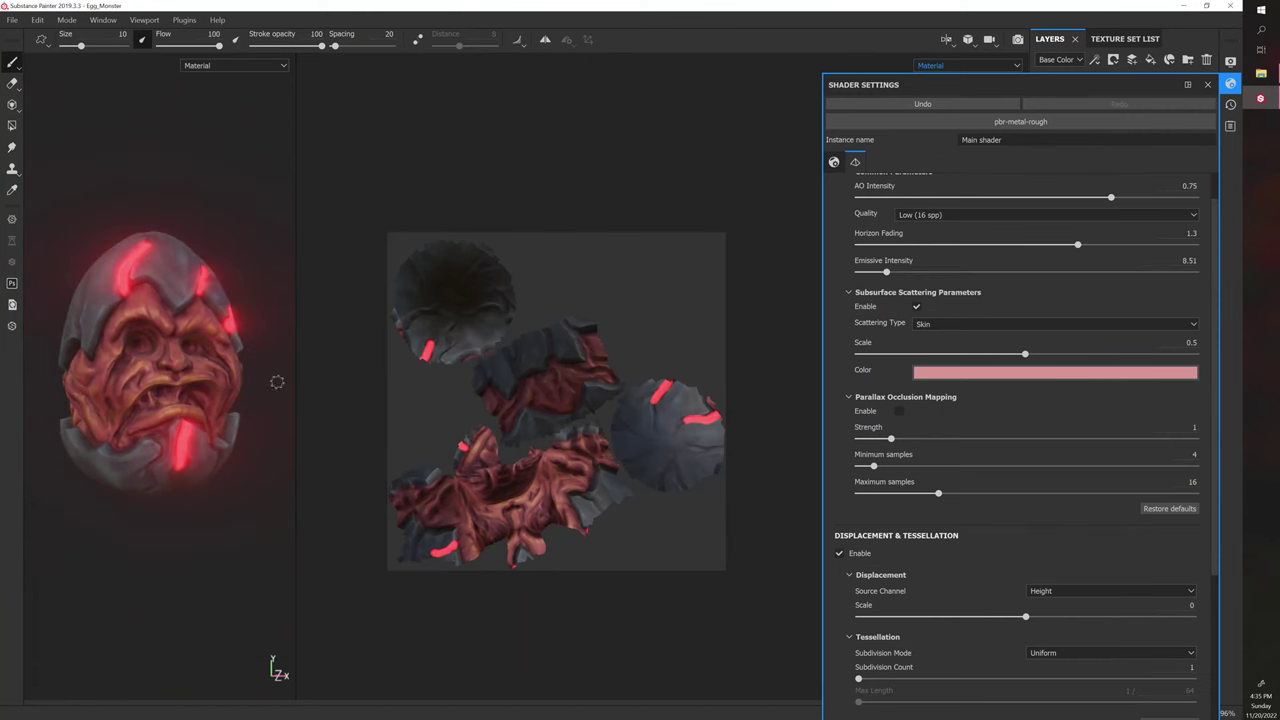
{"action": "scroll", "coordinate": [218, 385], "scroll_direction": "up", "scroll_amount": 3}
{"action": "left_click_drag", "start_coordinate": [222, 380], "coordinate": [198, 390], "text": "alt"}
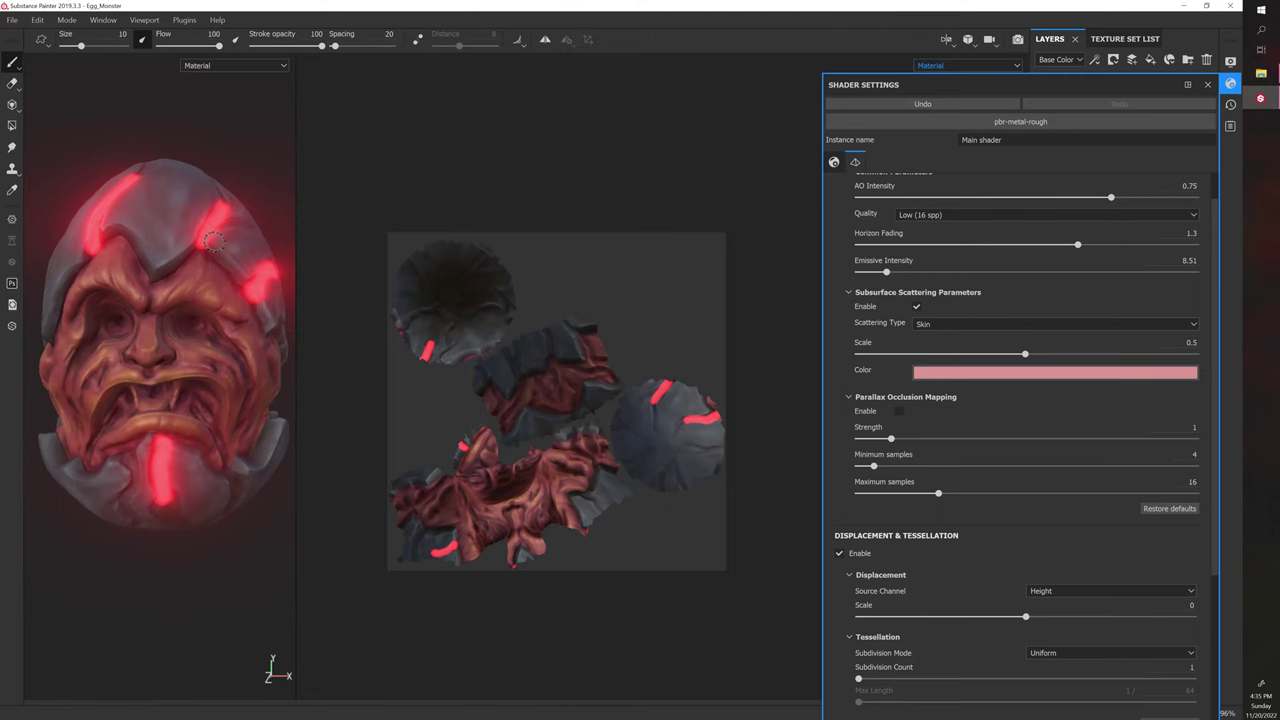
{"action": "key", "text": "F2"}
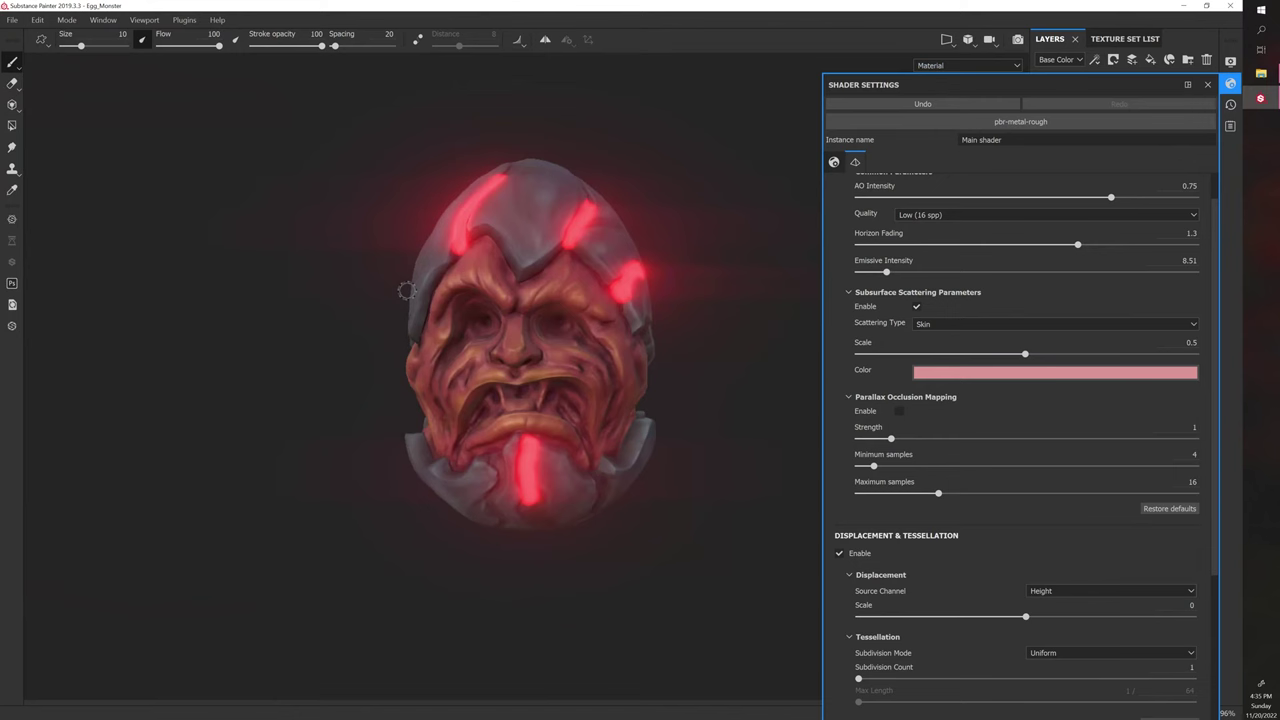
- Examine the reduced glow of the painted strokes on the upper eggshell from several angles
{"action": "left_click_drag", "start_coordinate": [309, 302], "coordinate": [372, 306], "text": "alt"}
{"action": "middle_click_drag", "start_coordinate": [400, 258], "coordinate": [355, 257], "text": "alt"}
{"action": "scroll", "coordinate": [355, 257], "scroll_direction": "up", "scroll_amount": 3}
{"action": "left_click_drag", "start_coordinate": [355, 257], "coordinate": [420, 231], "text": "alt"}
{"action": "middle_click_drag", "start_coordinate": [474, 234], "coordinate": [399, 276], "text": "alt"}
{"action": "left_click_drag", "start_coordinate": [399, 236], "coordinate": [401, 283], "text": "alt"}
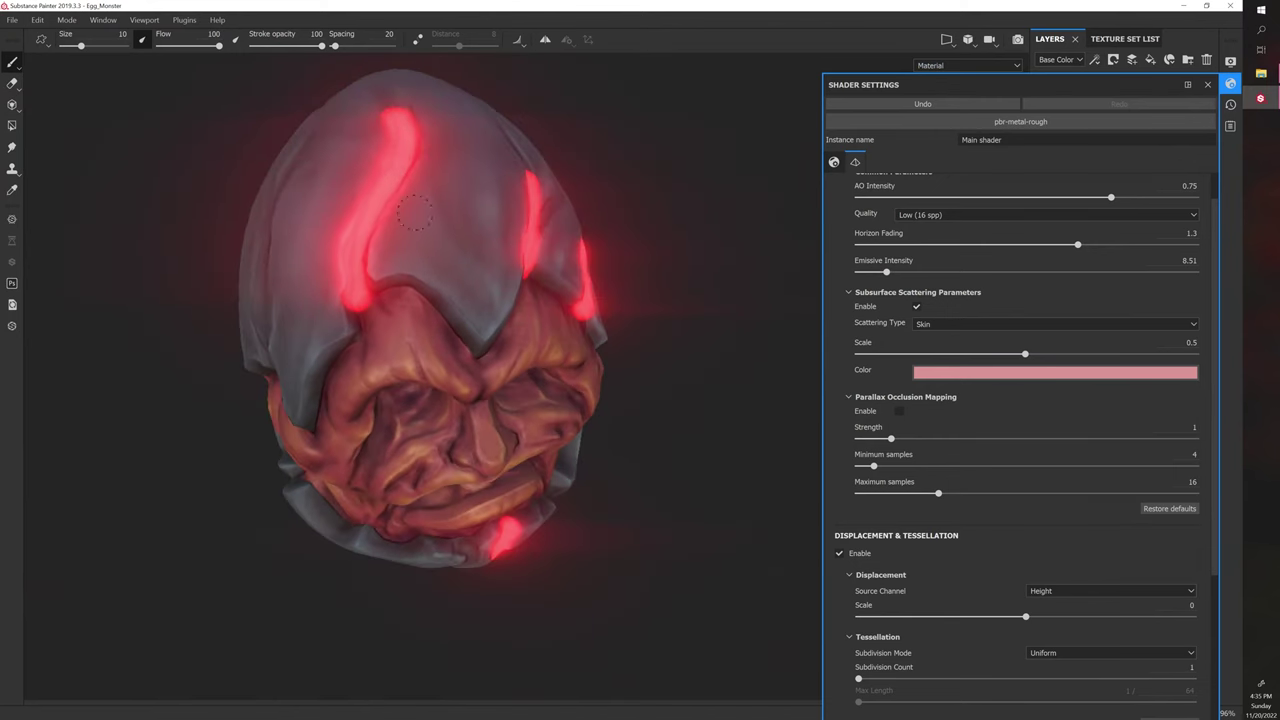
{"action": "left_click_drag", "start_coordinate": [400, 115], "coordinate": [442, 330], "text": "alt"}
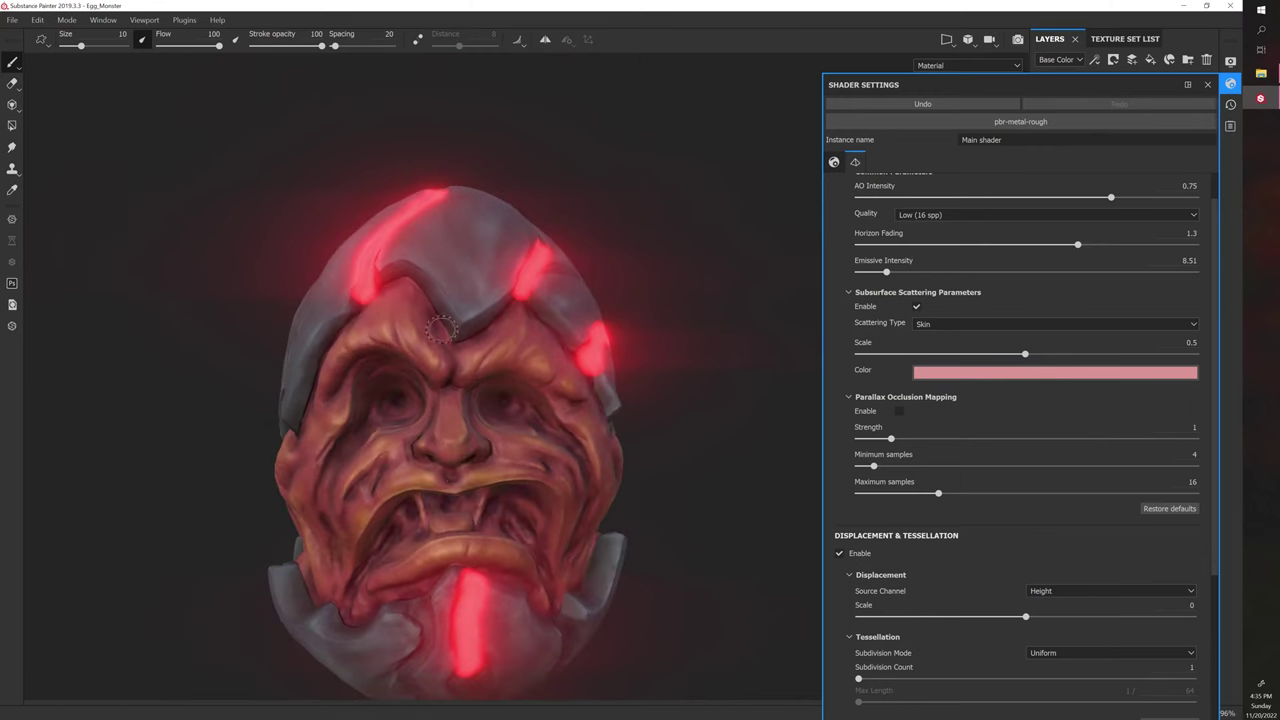
- Paint a second emissive stroke in the mask on the lower eggshell, beside the vertical stroke below the mouth
{"action": "middle_click_drag", "start_coordinate": [532, 485], "coordinate": [476, 437], "text": "alt"}
{"action": "left_click_drag", "start_coordinate": [474, 437], "coordinate": [475, 500], "text": "alt"}
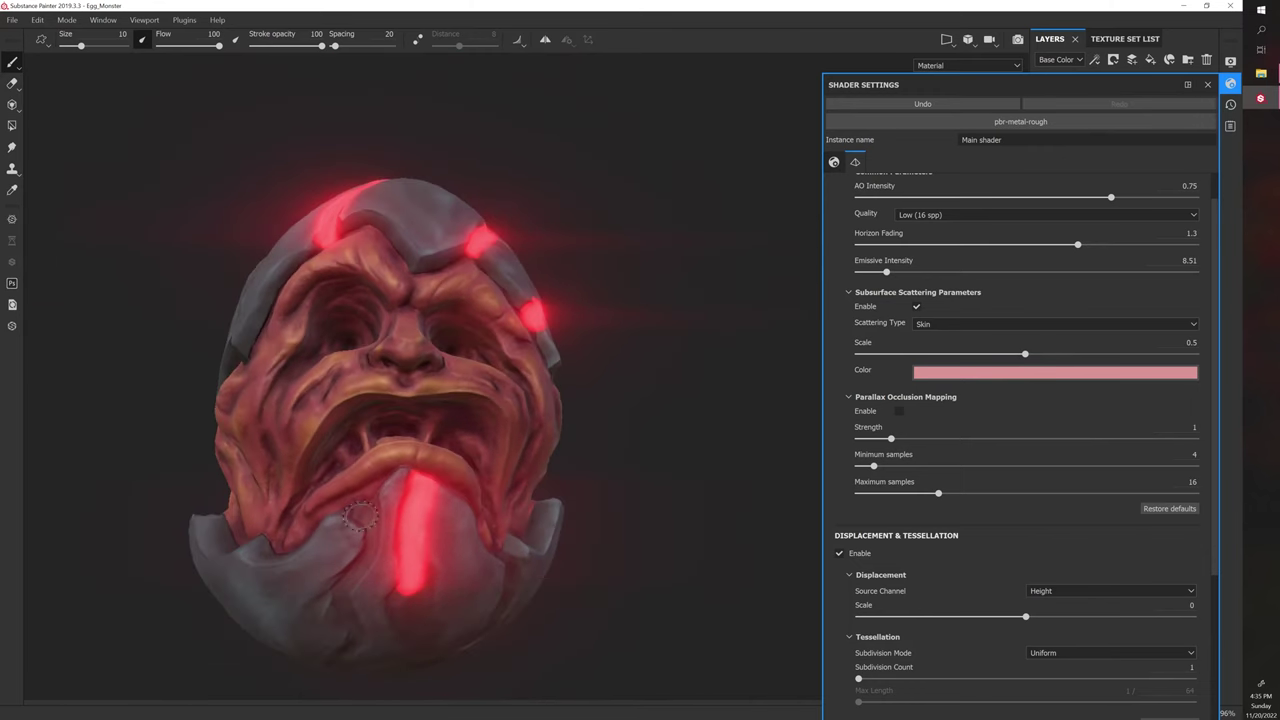
{"action": "mouse_move", "coordinate": [420, 598]}
{"action": "left_mouse_down", "text": "alt"}
{"action": "mouse_move", "coordinate": [523, 449]}
{"action": "mouse_move", "coordinate": [440, 572]}
{"action": "left_mouse_up", "text": "alt"}
{"action": "left_click_drag", "start_coordinate": [473, 460], "coordinate": [499, 458], "text": "alt"}
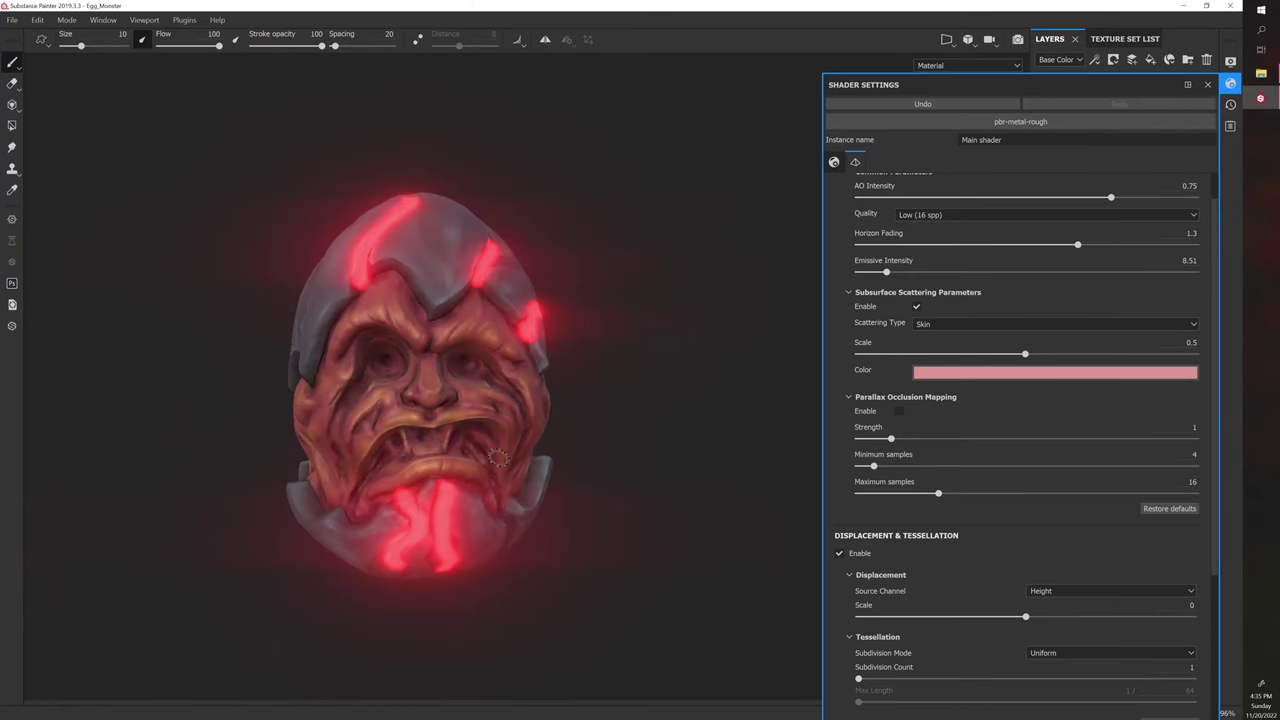
- Close the shader settings and enable the color channel in the material of Fill layer 1
{"action": "left_click", "coordinate": [1112, 40]}
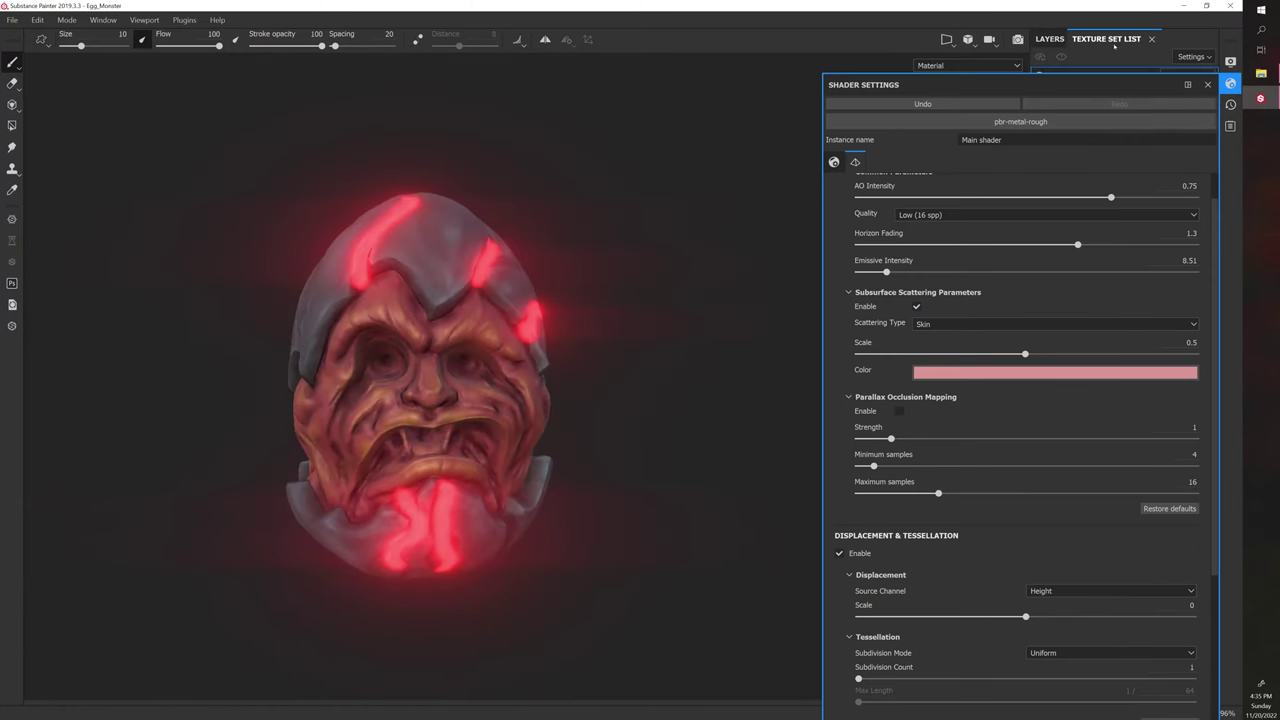
{"action": "left_click", "coordinate": [1207, 84]}
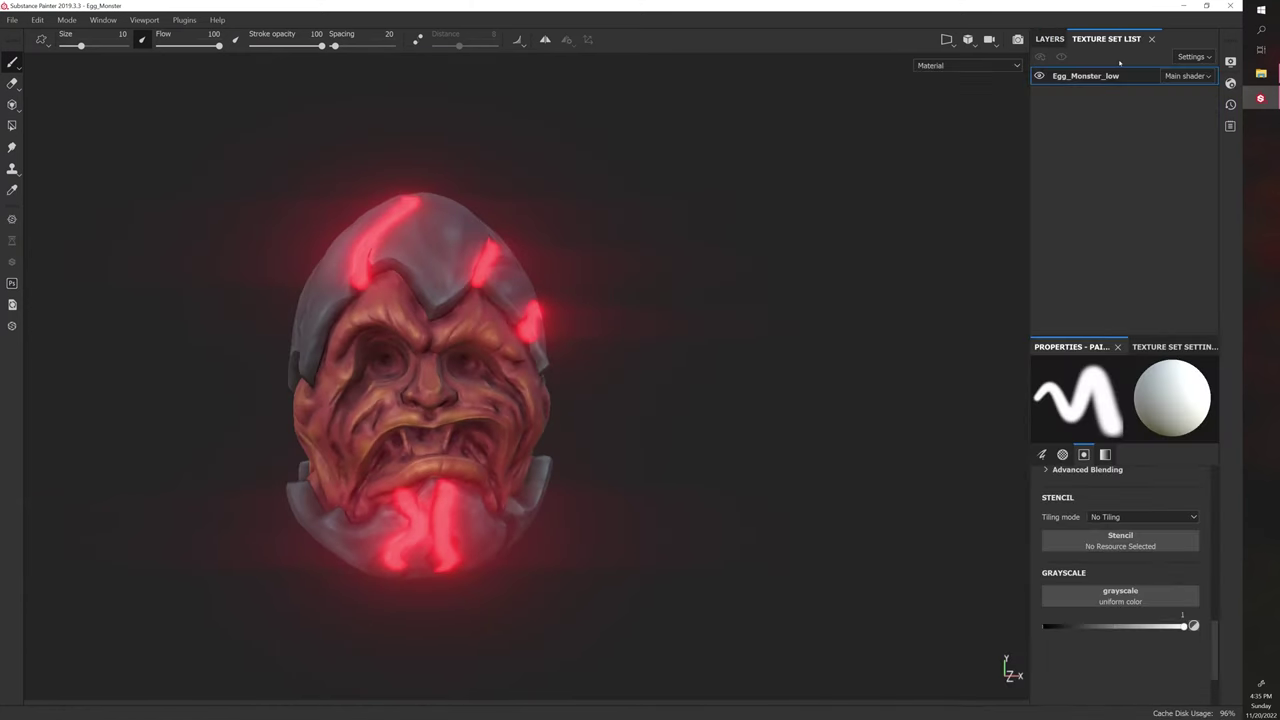
{"action": "left_click", "coordinate": [1052, 39]}
{"action": "left_click", "coordinate": [1057, 88]}
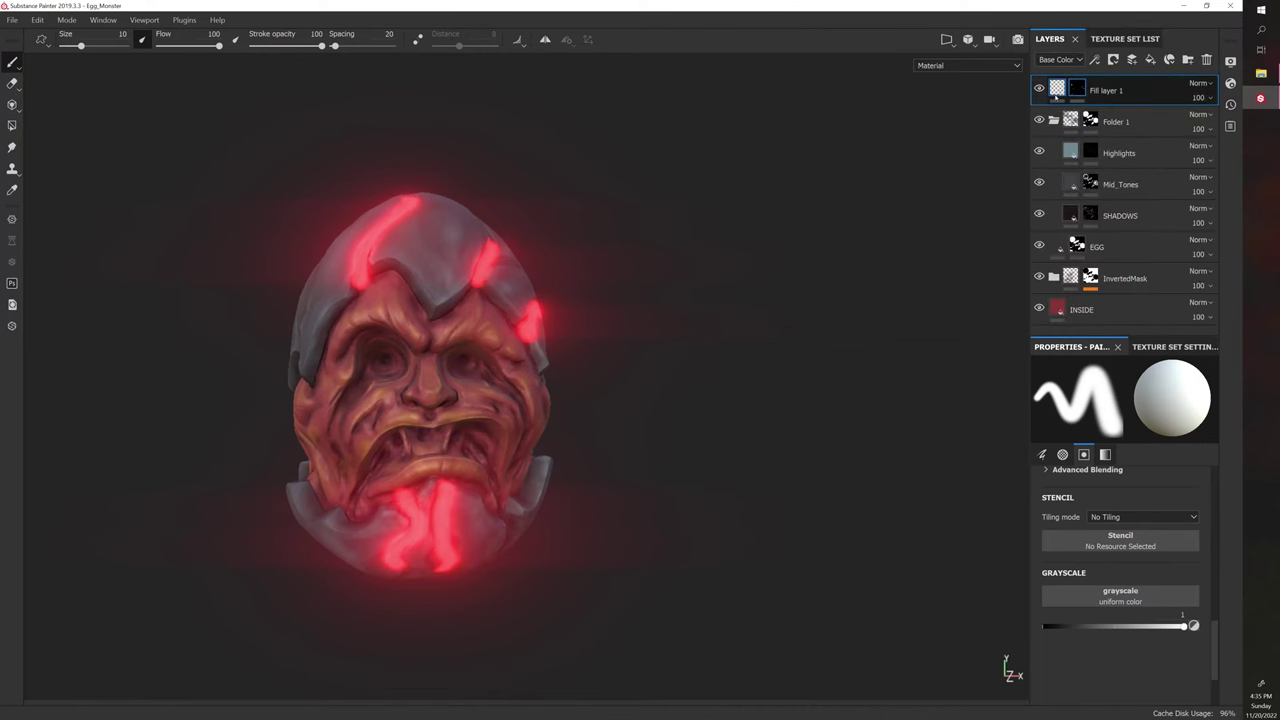
{"action": "left_click", "coordinate": [1056, 544]}
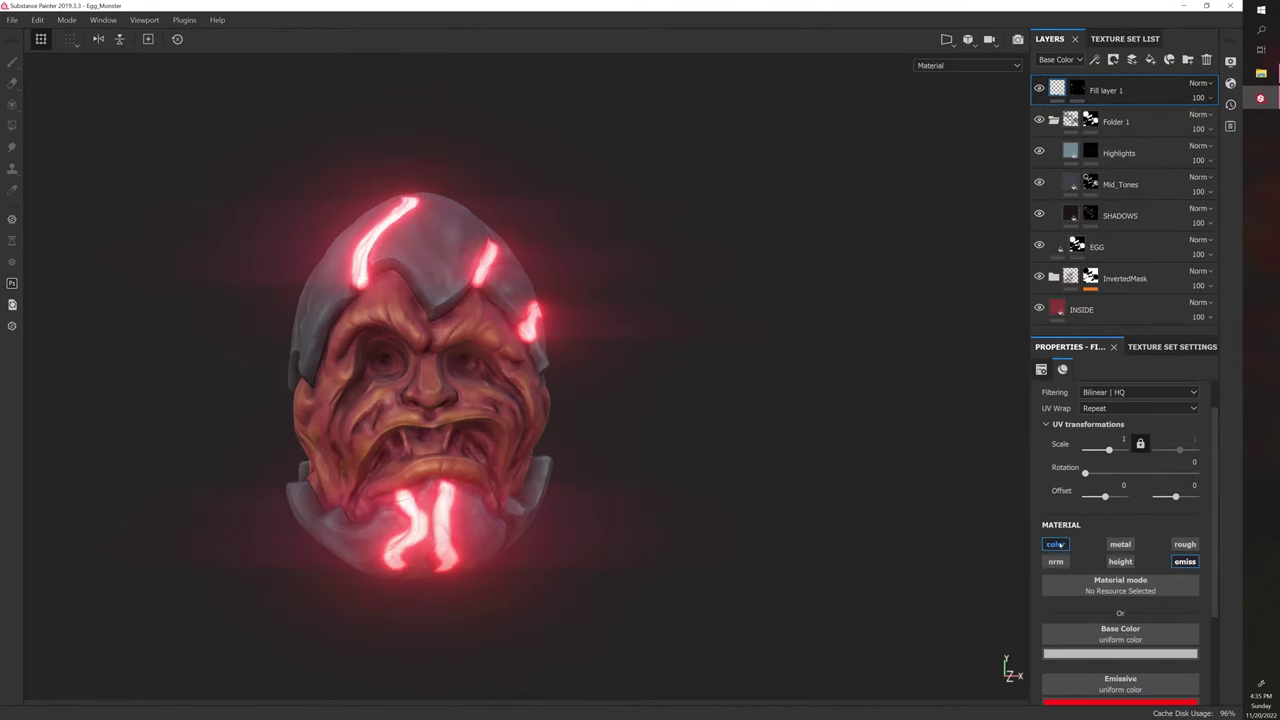
- Set the Base Color of Fill layer 1 to orange with R 0.737, G 0.242 and B 0.005
{"action": "scroll", "coordinate": [874, 477], "scroll_direction": "up", "scroll_amount": 3}
{"action": "mouse_move", "coordinate": [874, 477]}
{"action": "left_mouse_down", "text": "alt"}
{"action": "mouse_move", "coordinate": [851, 474]}
{"action": "mouse_move", "coordinate": [871, 460]}
{"action": "left_mouse_up", "text": "alt"}
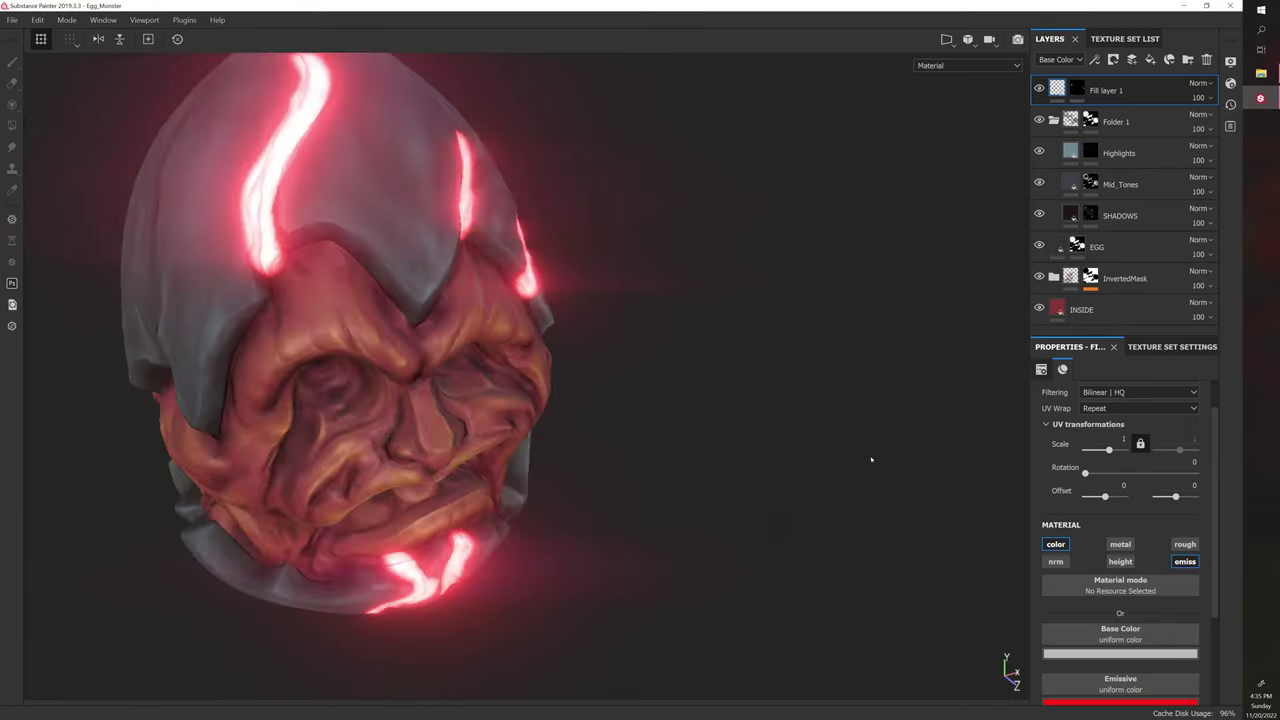
{"action": "right_click_drag", "start_coordinate": [871, 460], "coordinate": [846, 439], "text": "shift"}
{"action": "left_click_drag", "start_coordinate": [846, 438], "coordinate": [843, 466], "text": "alt"}
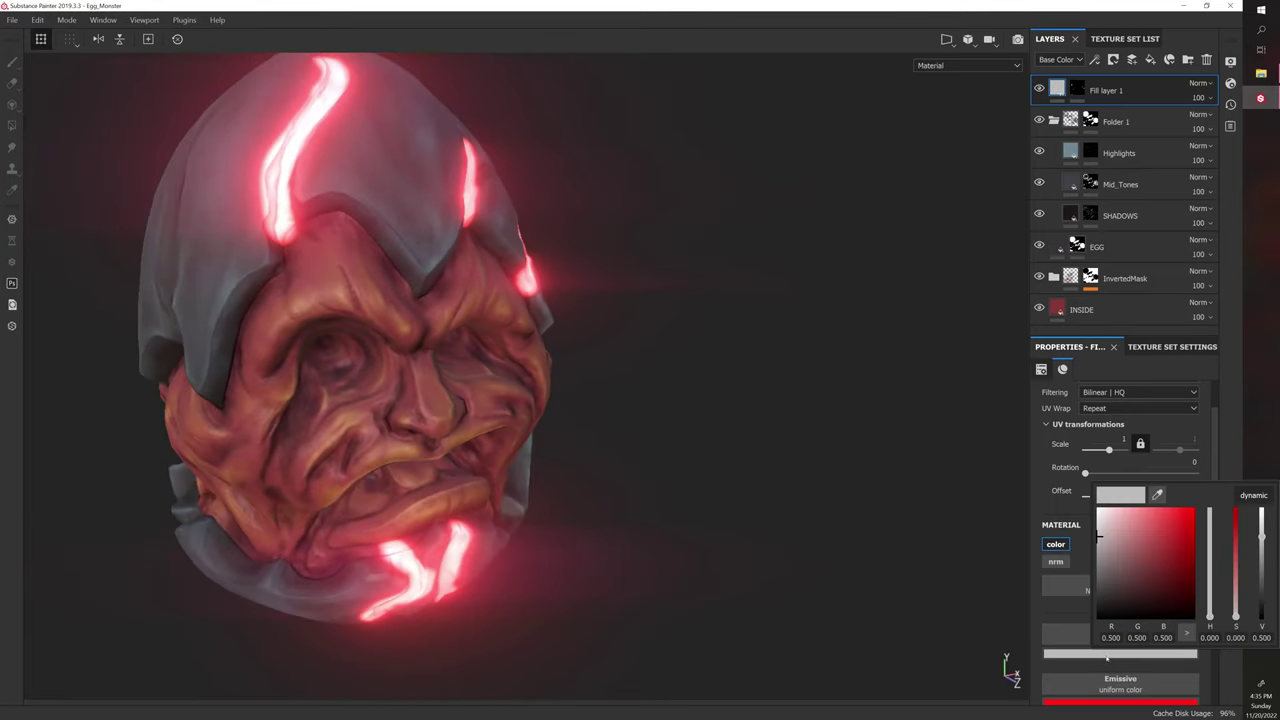
{"action": "left_click", "coordinate": [1187, 521]}
{"action": "left_click", "coordinate": [1210, 614]}
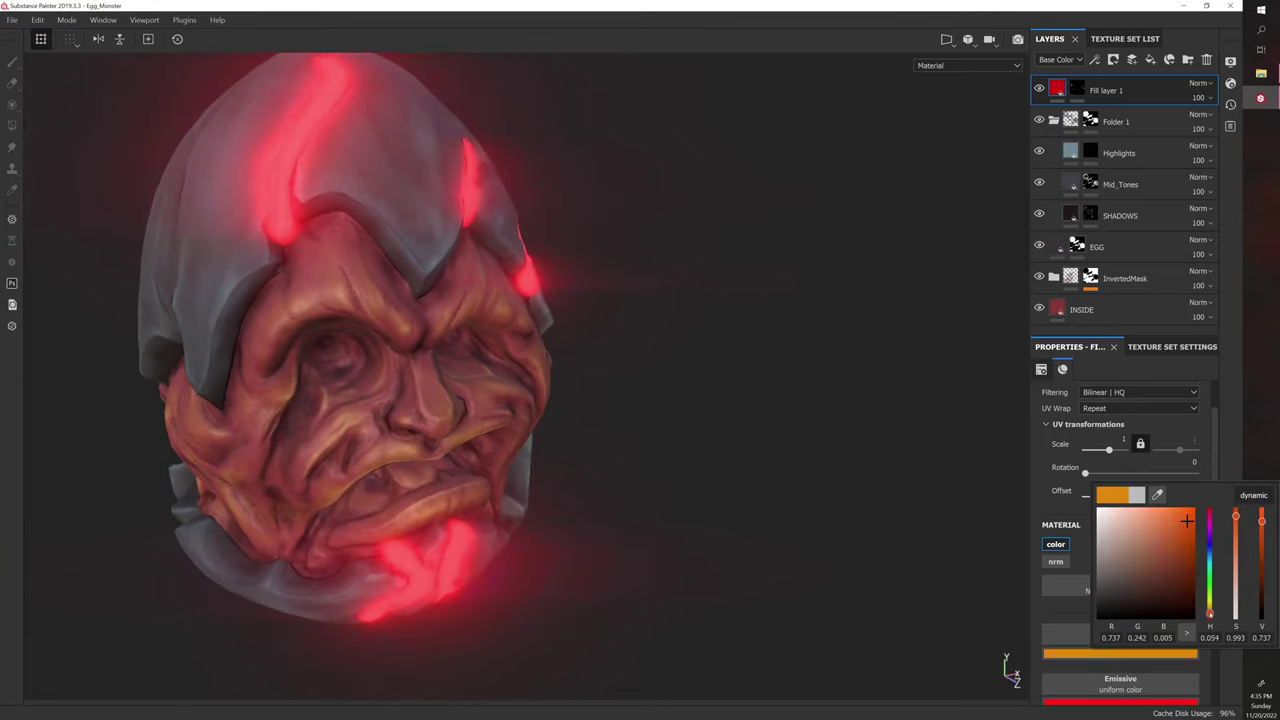
- Examine how the orange base color combines with the red emissive glow, close up and from several angles
{"action": "left_click_drag", "start_coordinate": [822, 450], "coordinate": [777, 411], "text": "alt"}
{"action": "middle_click_drag", "start_coordinate": [758, 384], "coordinate": [717, 378], "text": "alt"}
{"action": "left_click_drag", "start_coordinate": [716, 378], "coordinate": [670, 419], "text": "alt"}
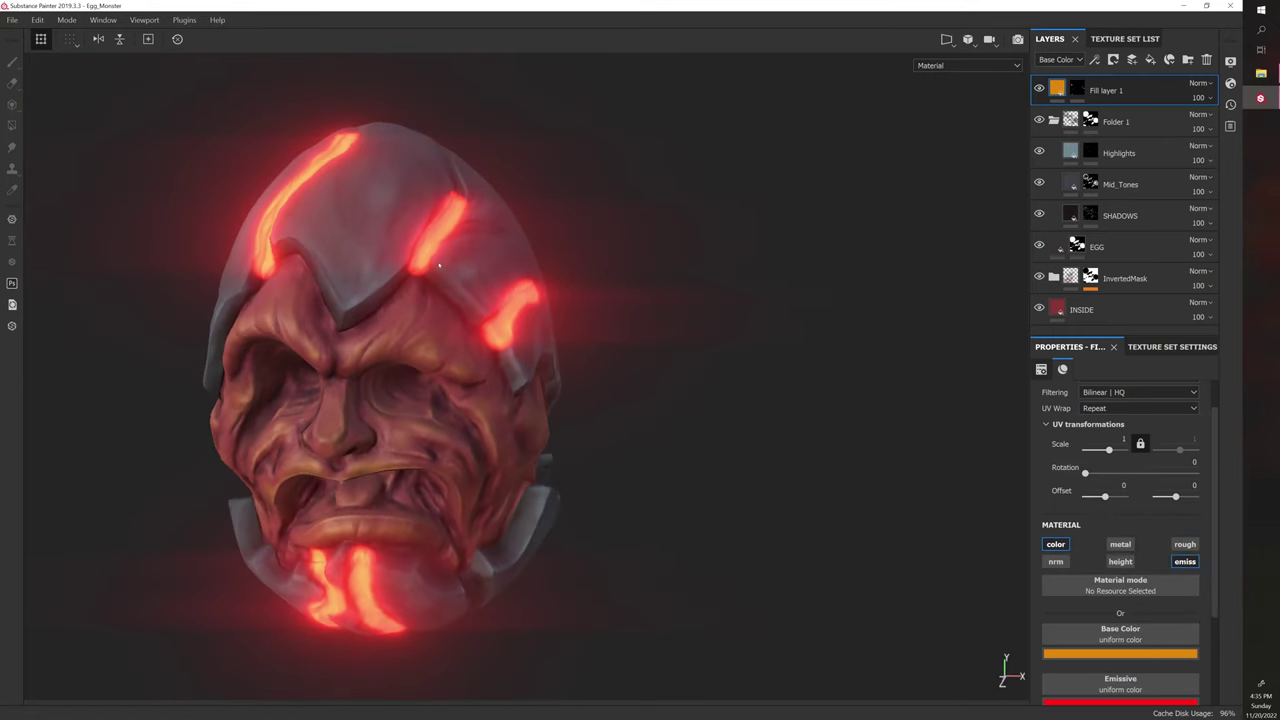
{"action": "right_click_drag", "start_coordinate": [446, 251], "coordinate": [623, 300], "text": "alt"}
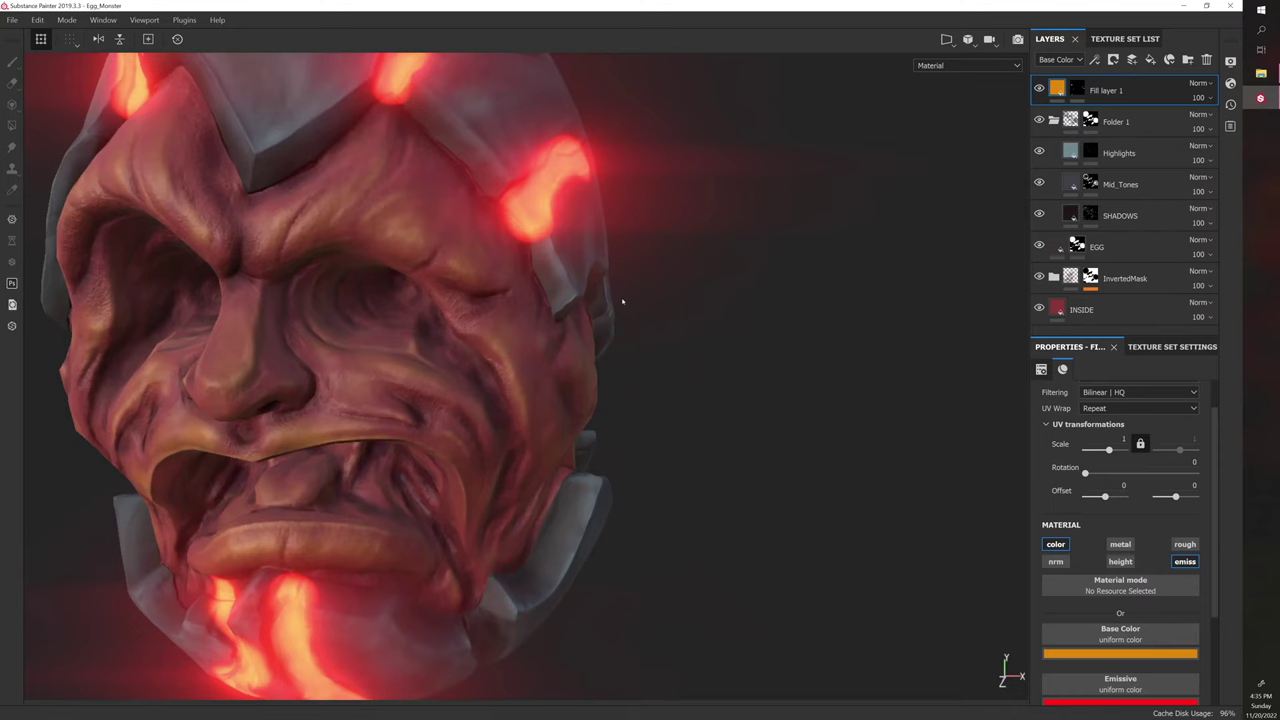
{"action": "middle_click_drag", "start_coordinate": [623, 300], "coordinate": [695, 263], "text": "alt"}
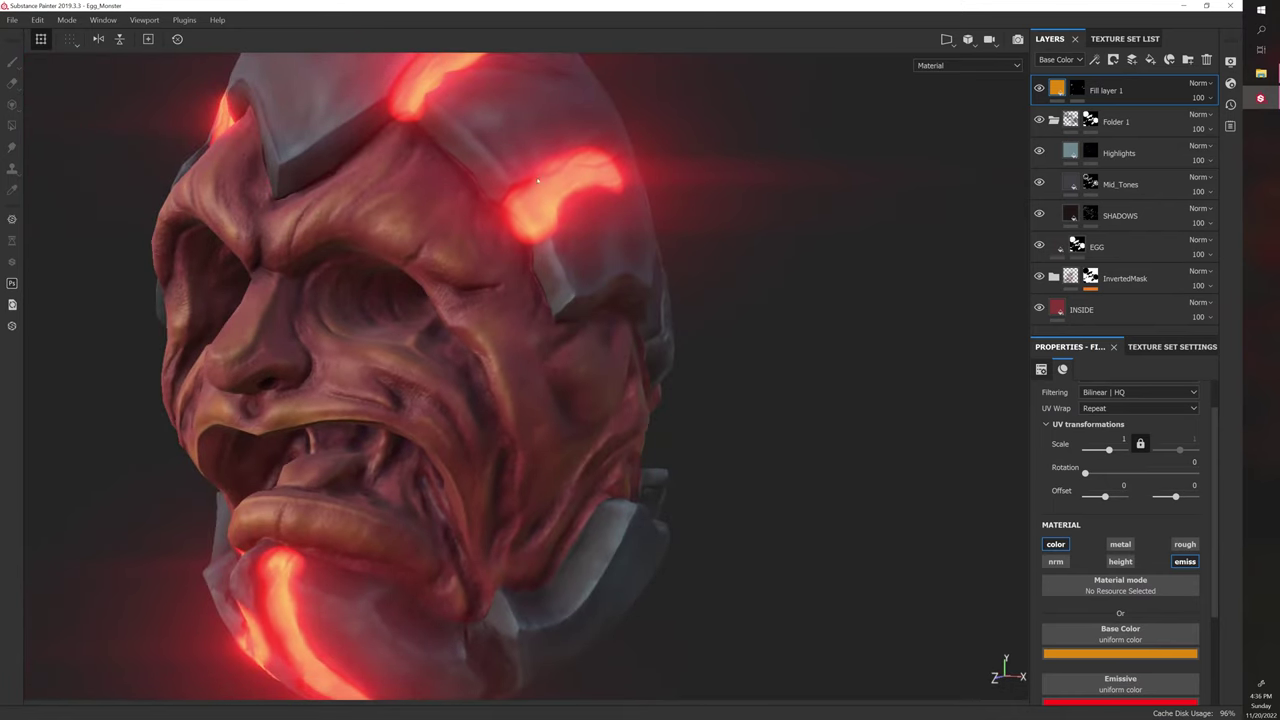
{"action": "left_click_drag", "start_coordinate": [800, 350], "coordinate": [903, 374], "text": "alt"}
{"action": "right_click_drag", "start_coordinate": [903, 374], "coordinate": [703, 386], "text": "alt"}
{"action": "left_click_drag", "start_coordinate": [703, 386], "coordinate": [717, 377], "text": "alt"}
{"action": "right_click_drag", "start_coordinate": [717, 377], "coordinate": [722, 411], "text": "alt"}
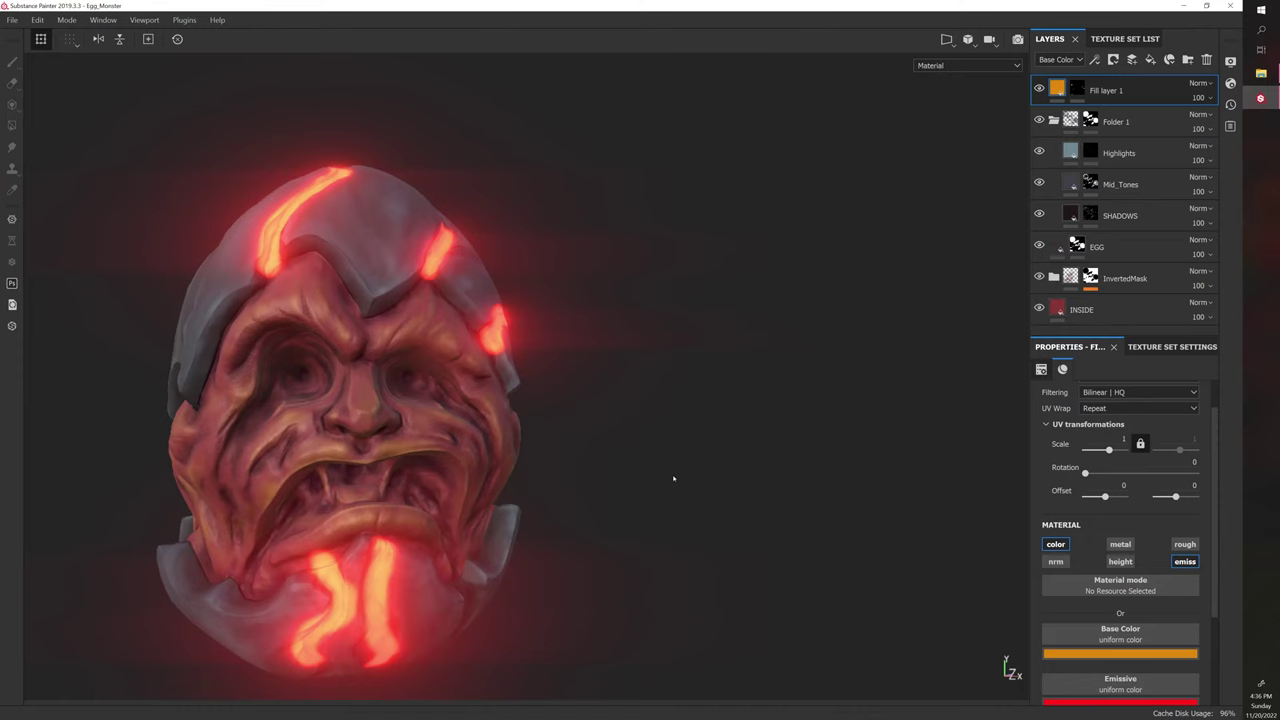
{"action": "left_click_drag", "start_coordinate": [673, 478], "coordinate": [672, 522], "text": "alt"}
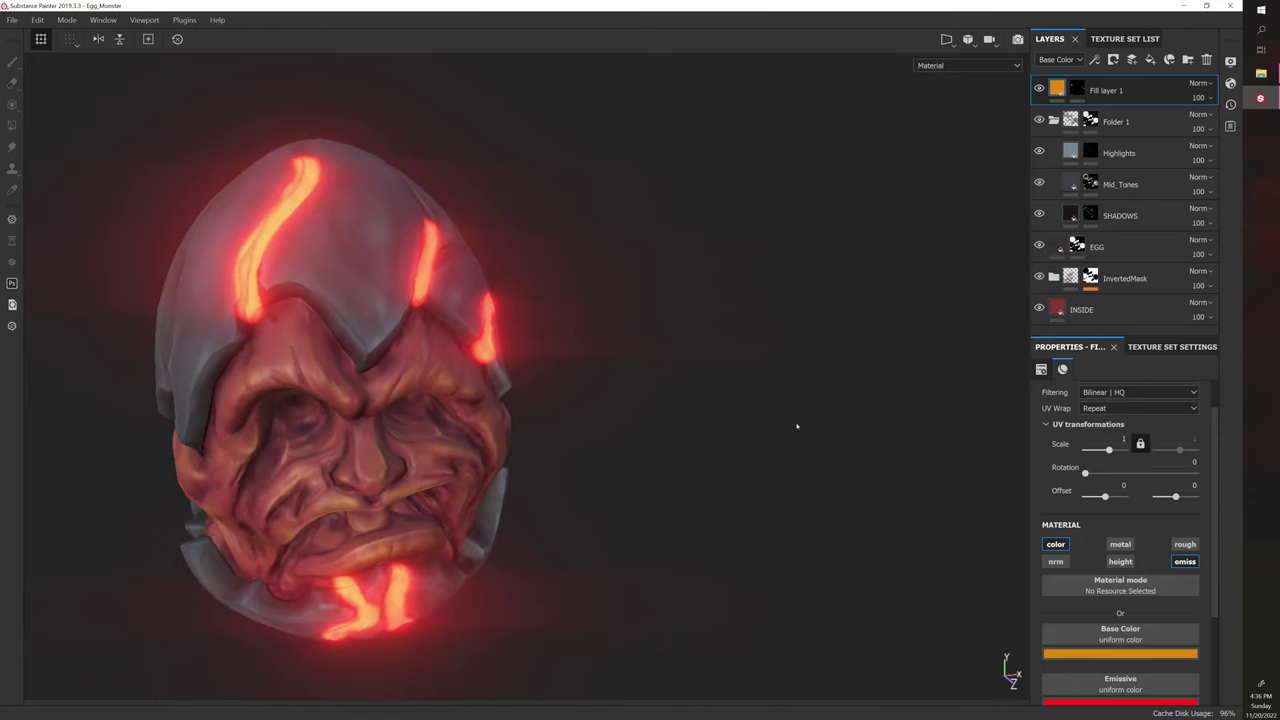